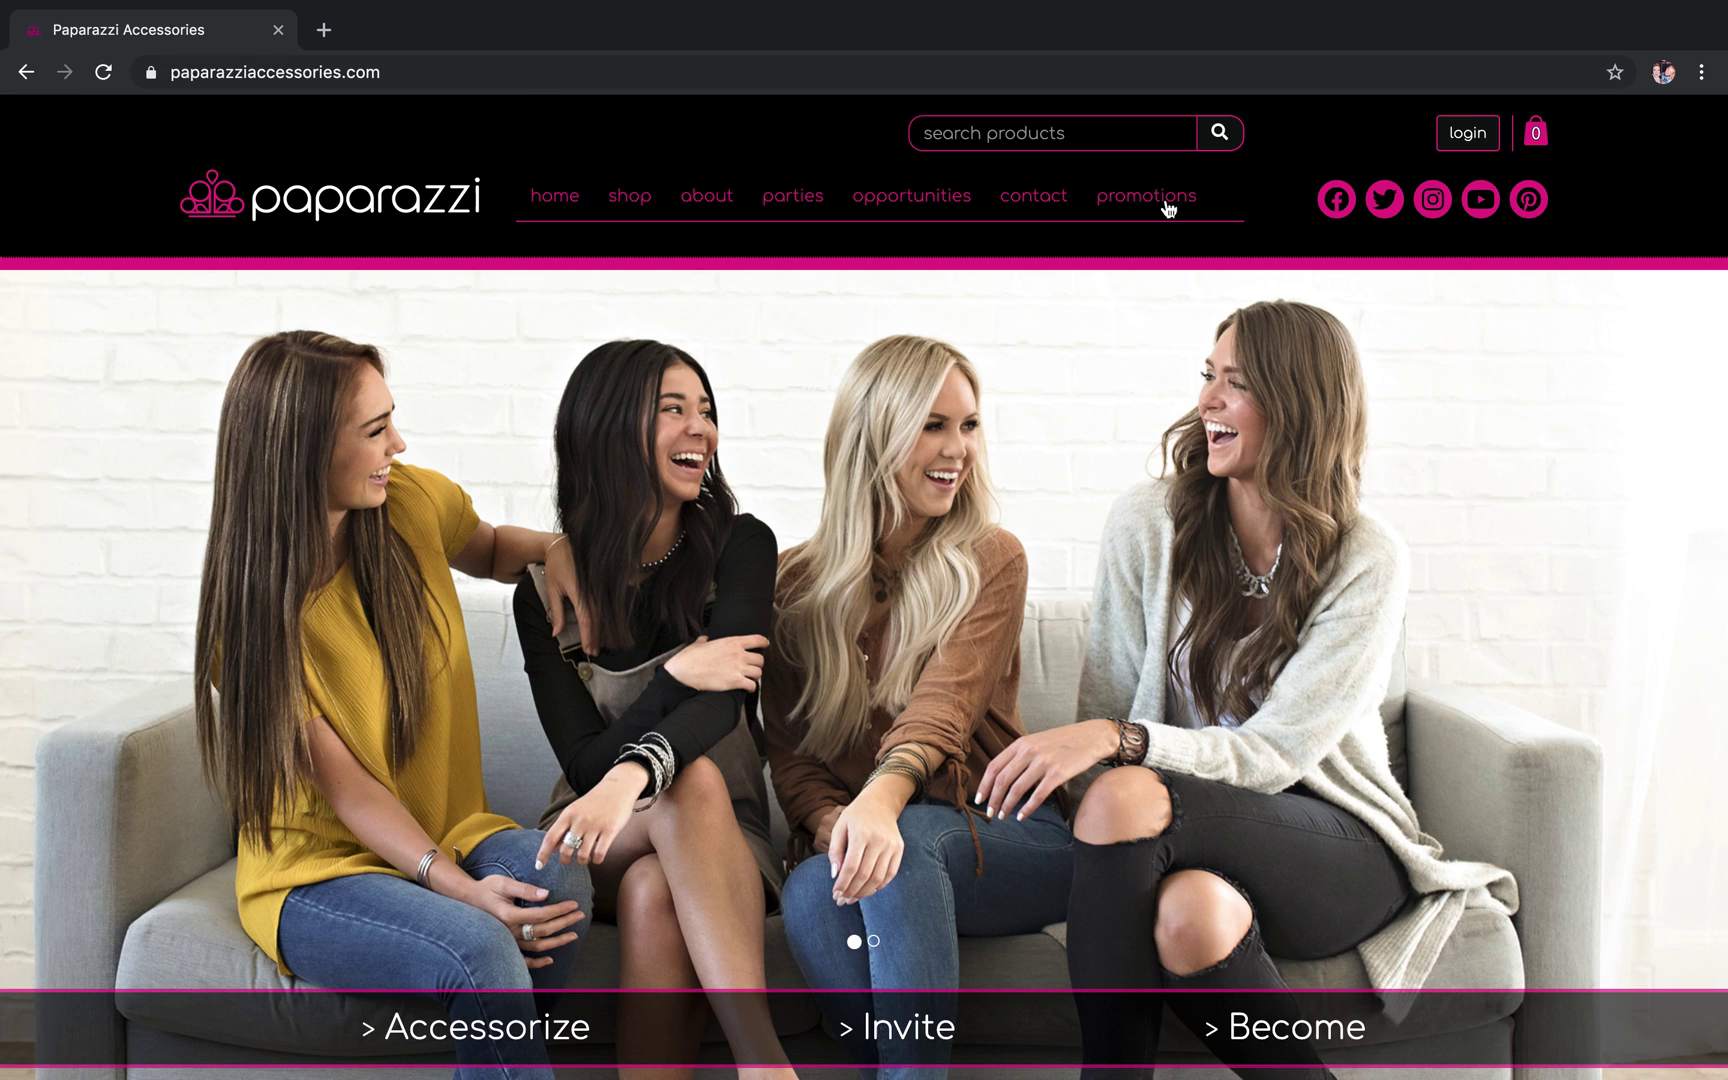
Sign in to Paparazzi Accessories with the saved credentials and enter My Back Office.
click(1494, 135)
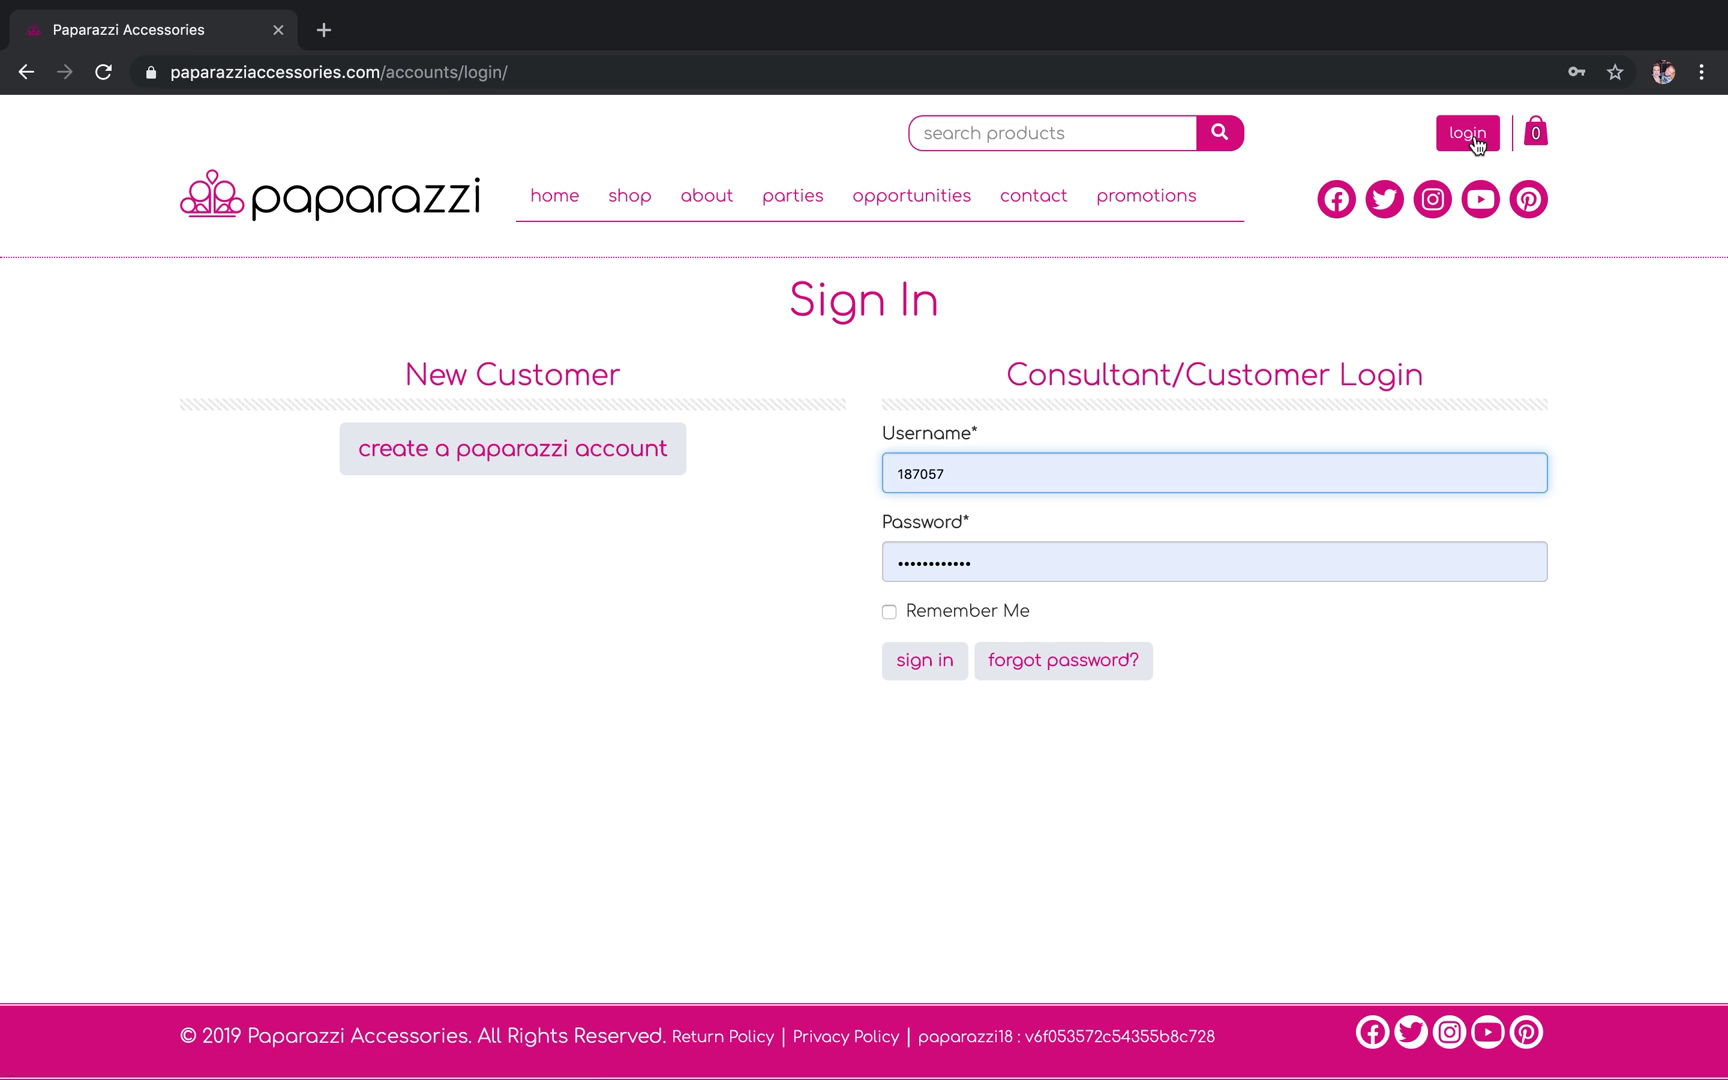
click(940, 661)
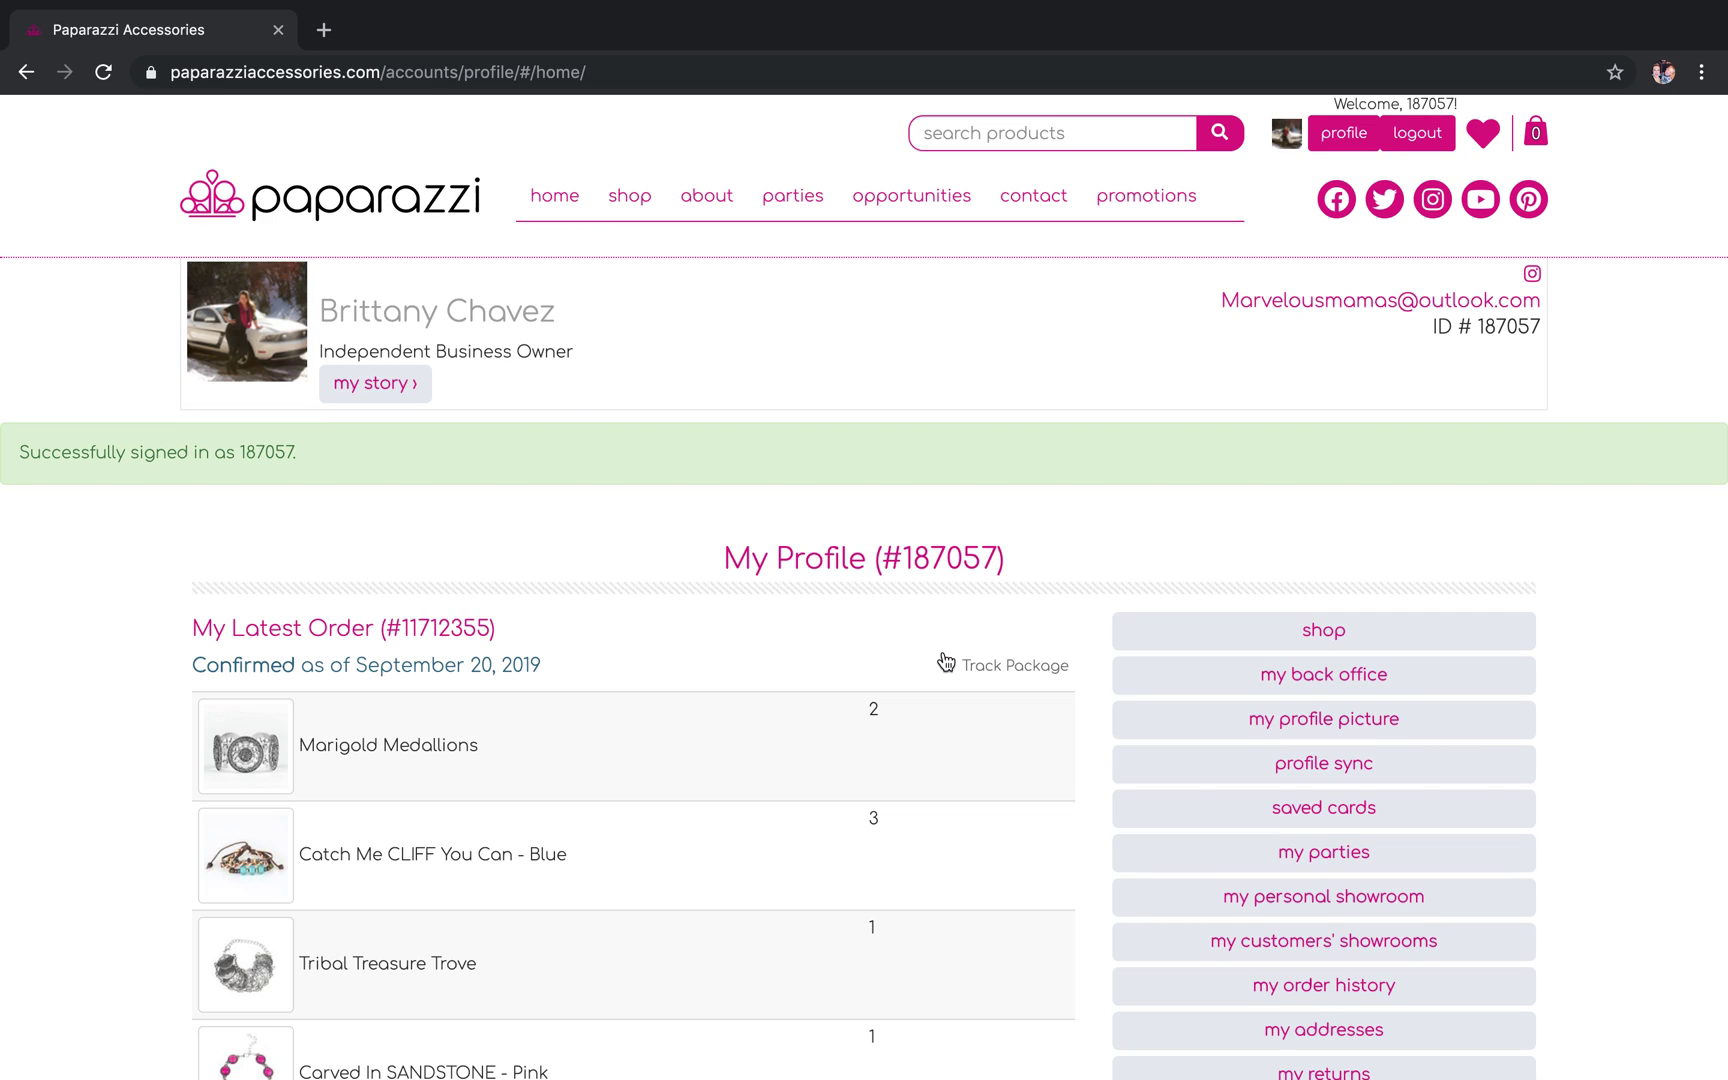
click(1350, 676)
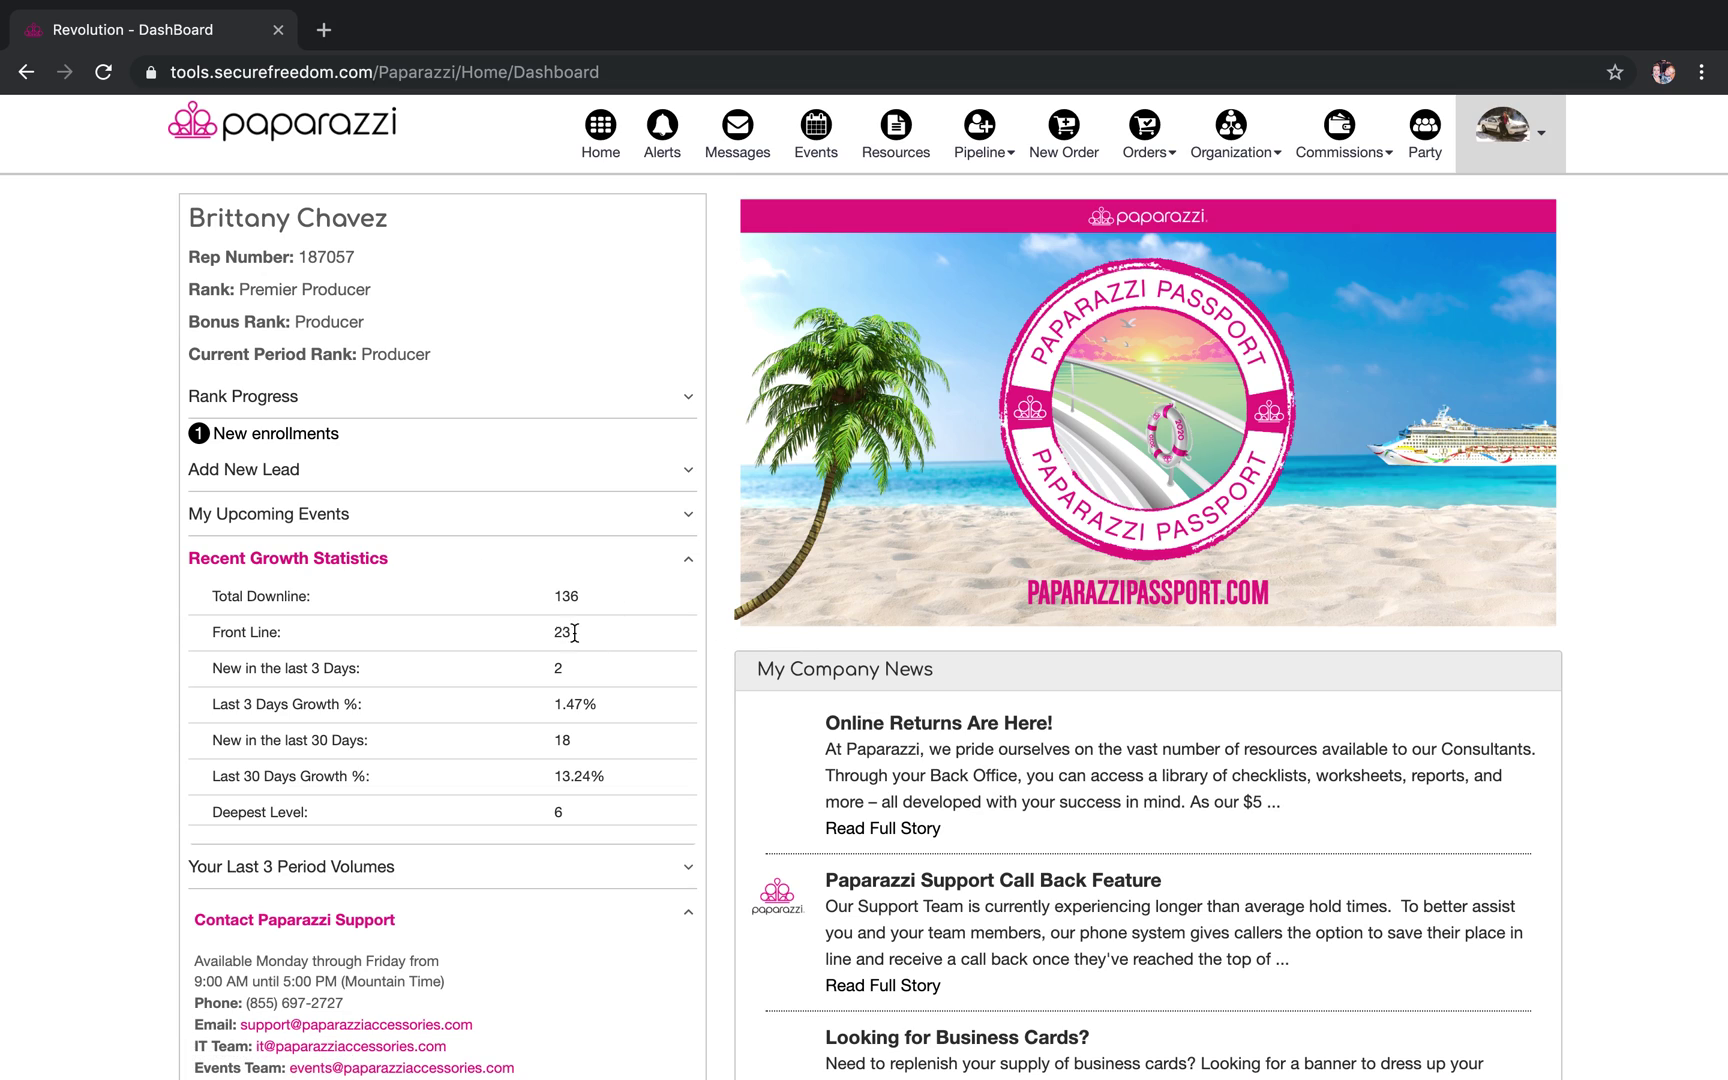
Go to My Profile from the avatar menu, then choose Edit My Profile in the sidebar.
scroll(745, 665, down, 5)
scroll(745, 665, up, 1)
scroll(745, 662, up, 4)
click(1541, 132)
click(1518, 138)
click(1525, 127)
click(1392, 205)
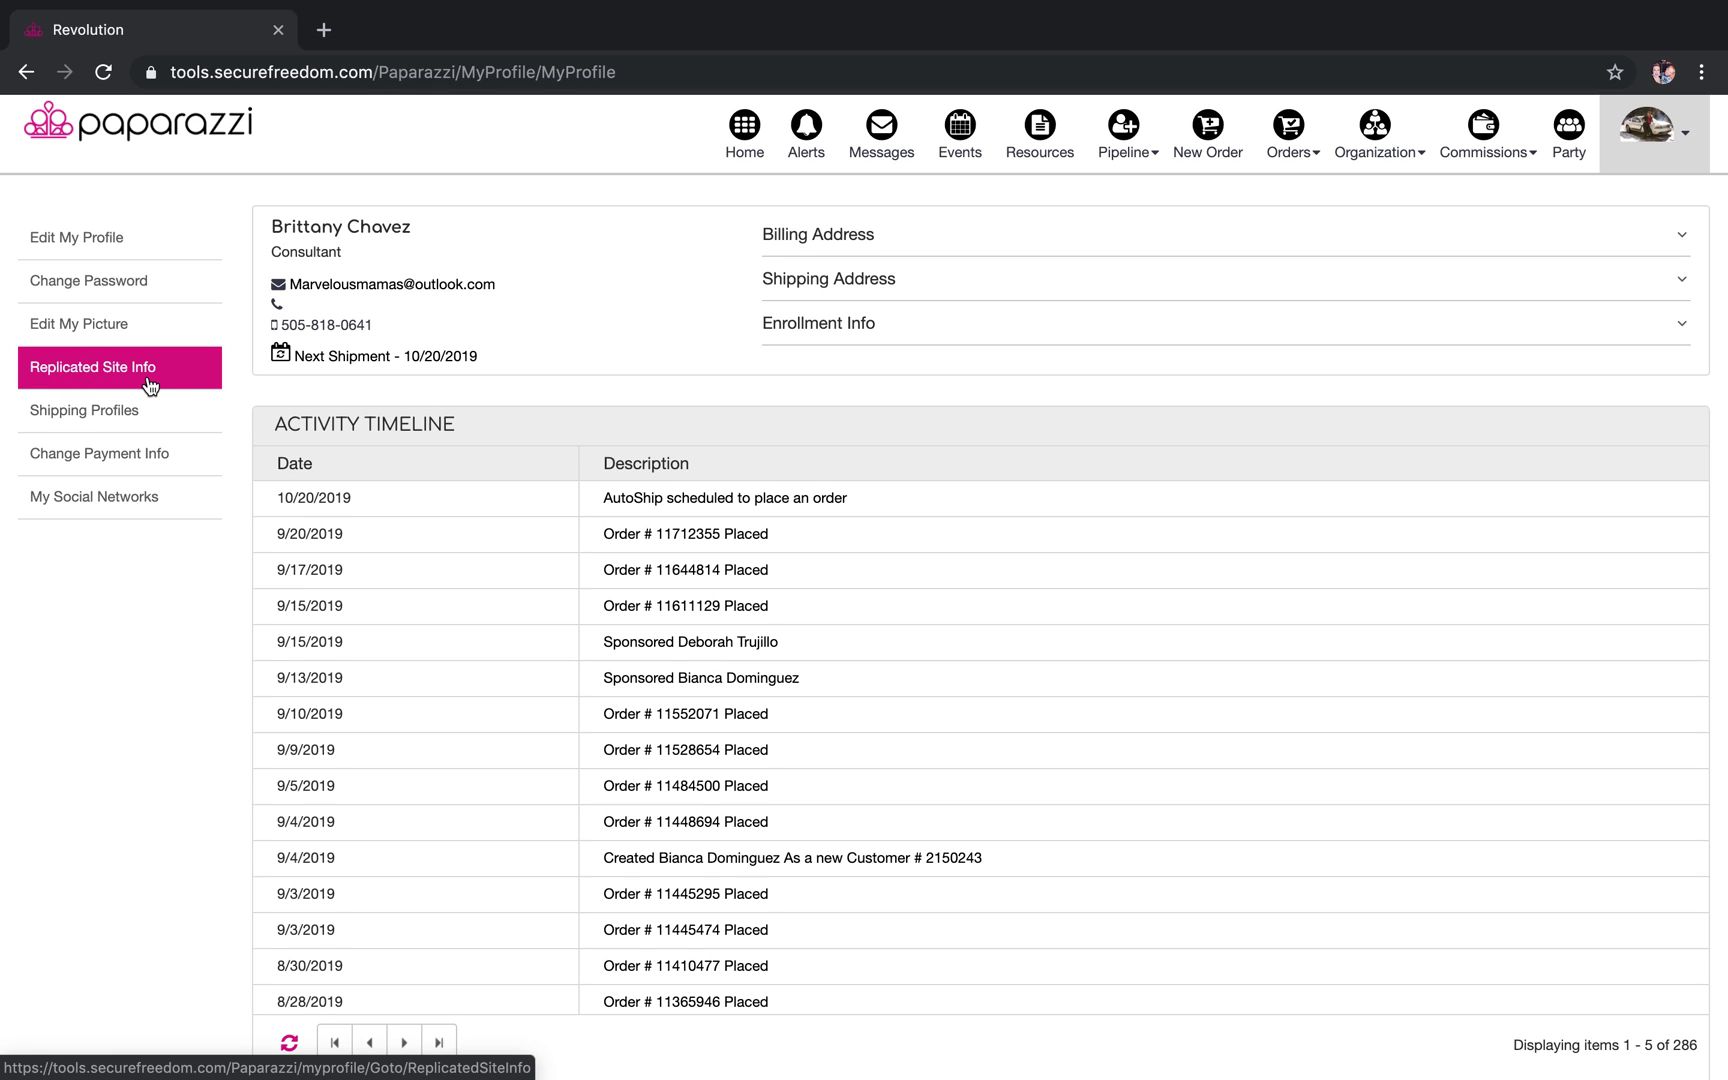
click(106, 250)
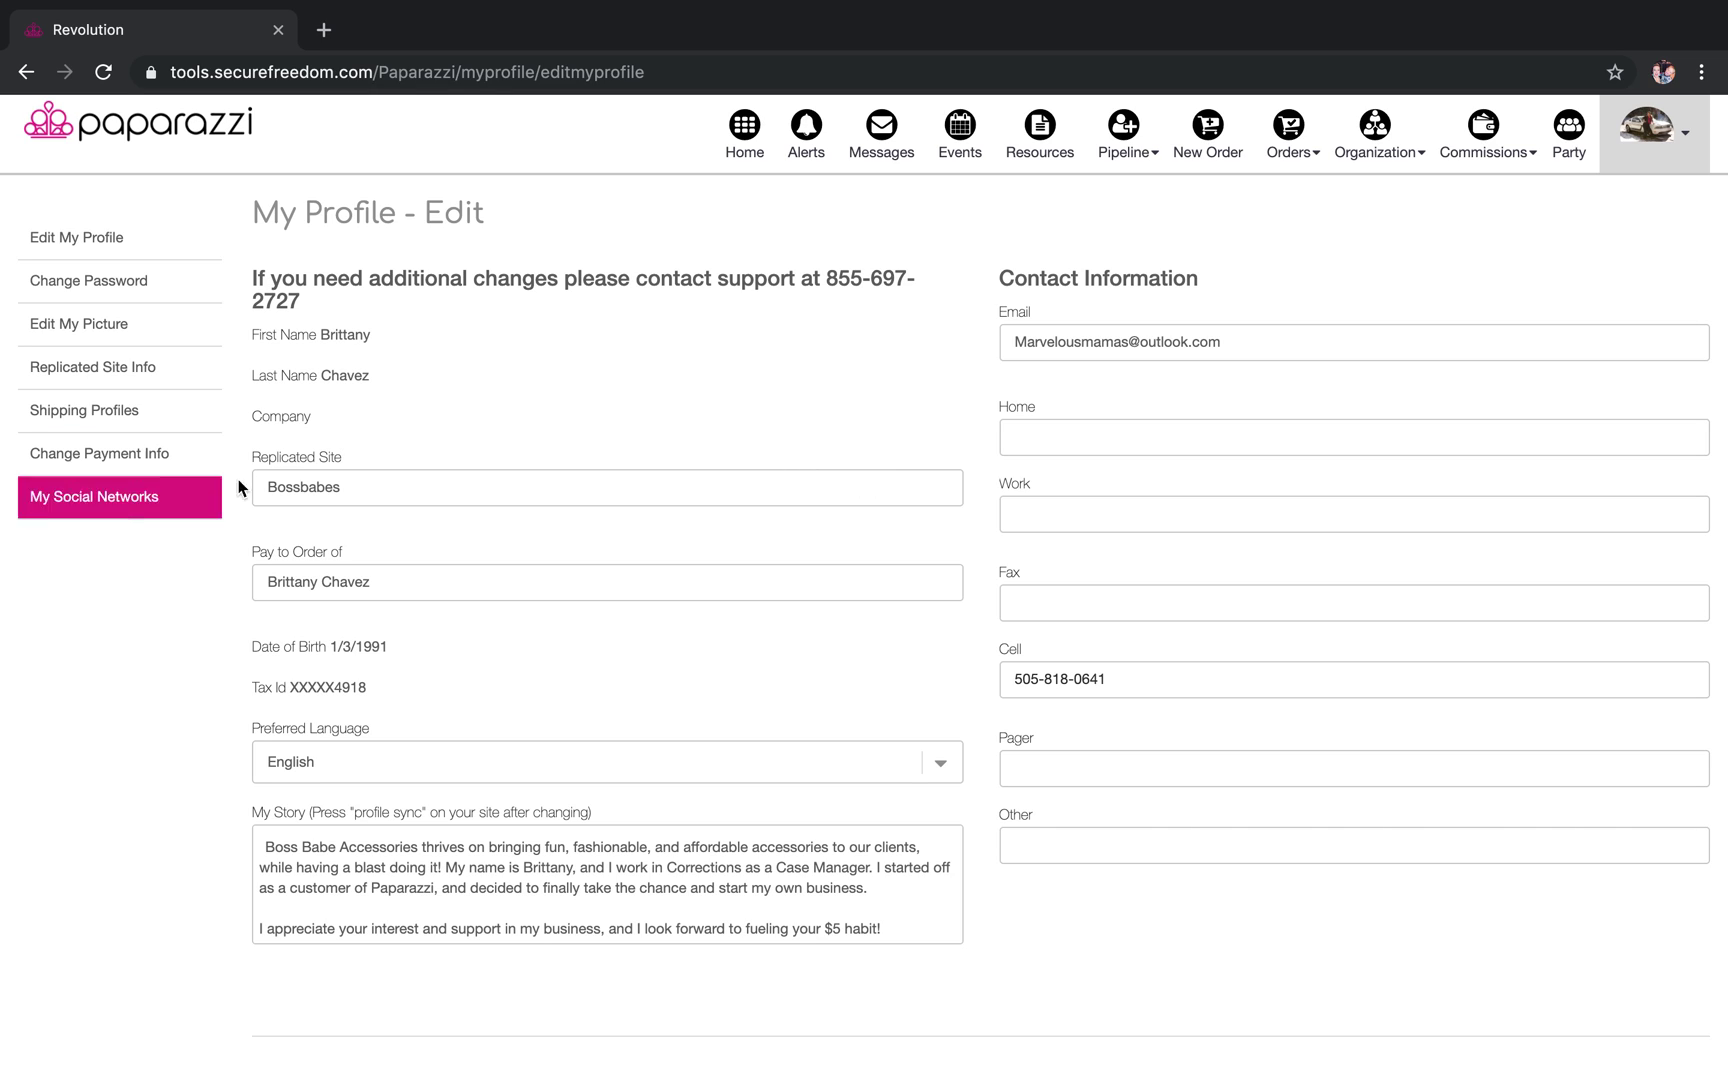
Restore the Replicated Site name to 'Bossbabes' and enter paparazziaccessories.com/bossbaBES in a new tab.
click(401, 489)
key(BackSpace)
key(BackSpace)
key(BackSpace)
key(BackSpace)
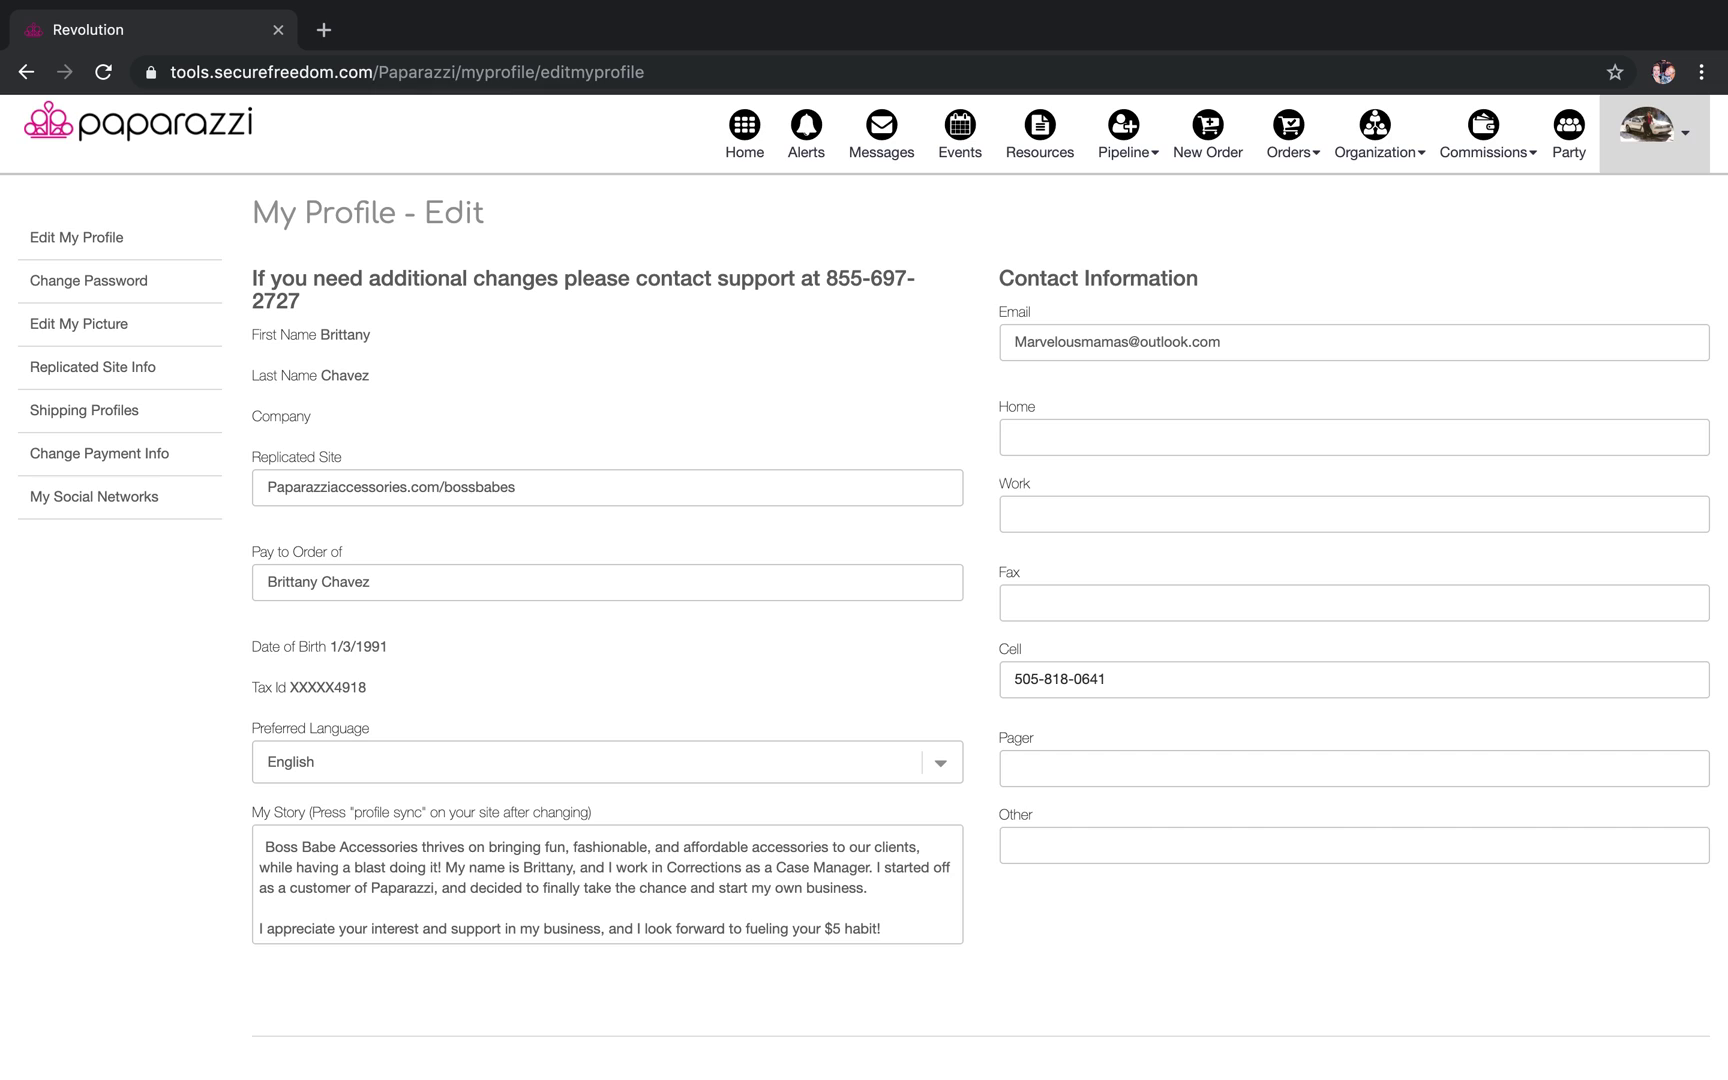
click(566, 500)
drag(535, 487, 448, 484)
drag(541, 485, 231, 494)
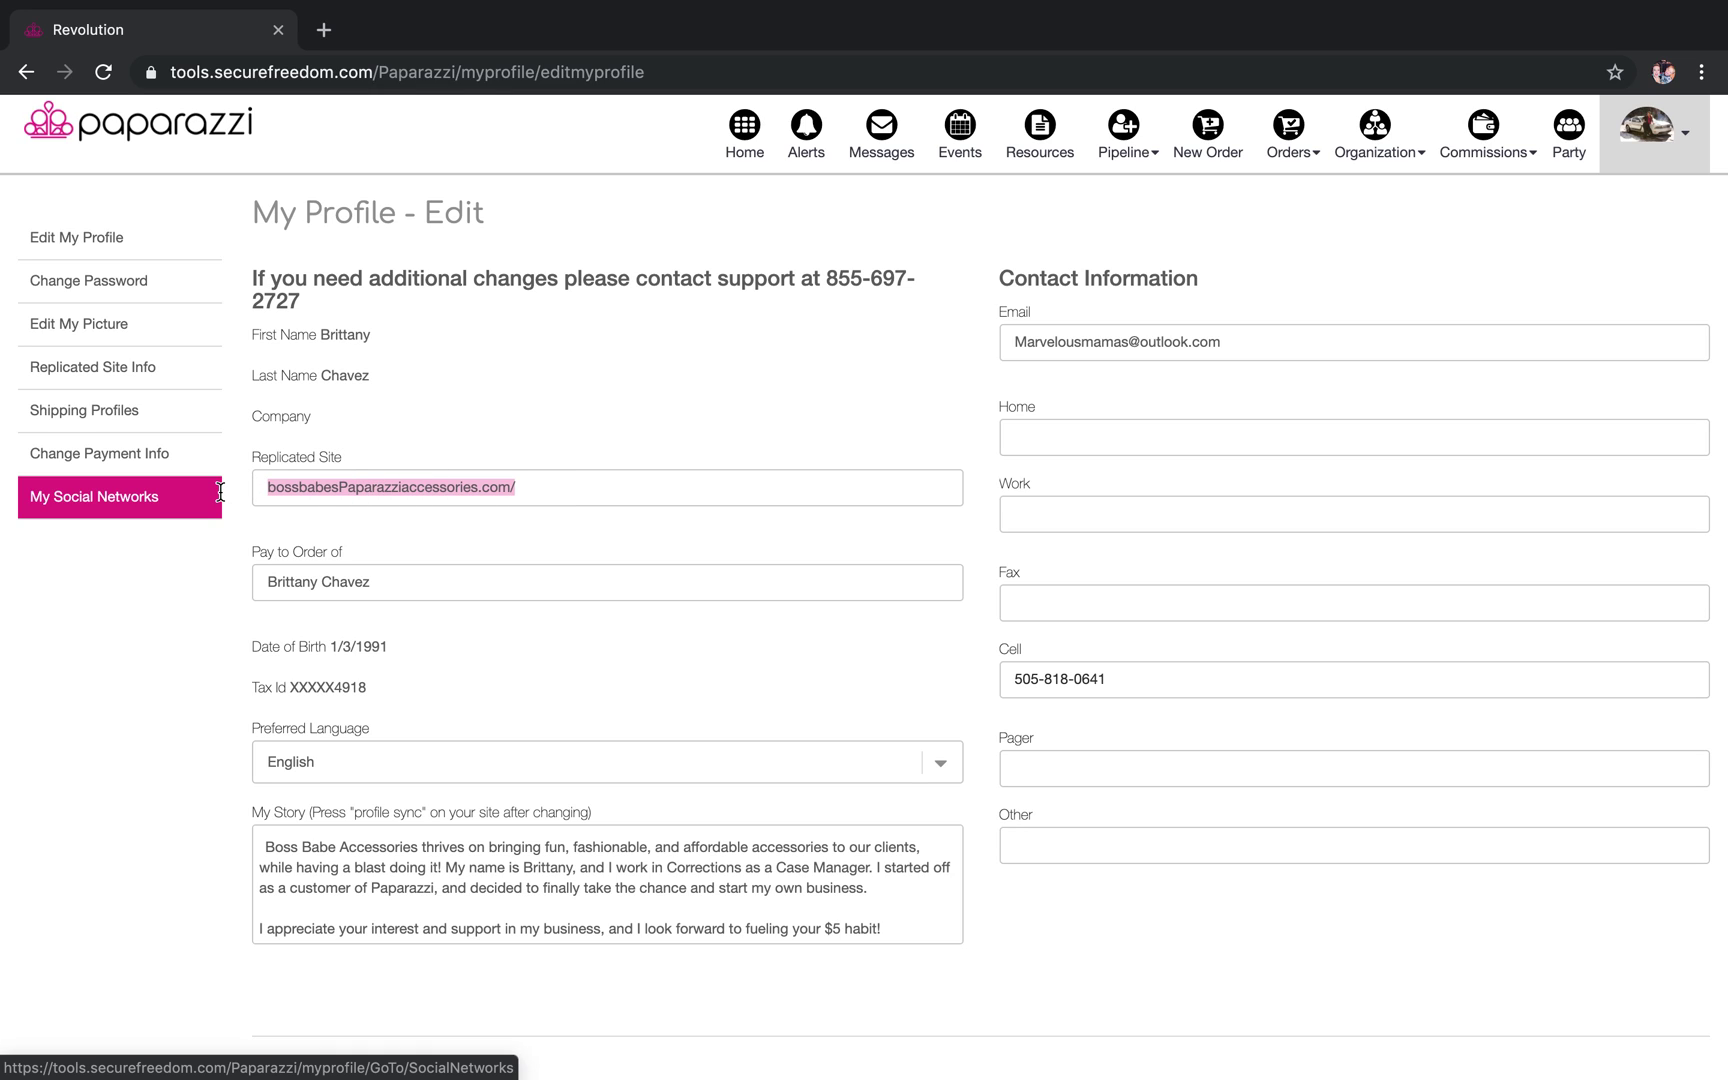
text(Bossbabes)
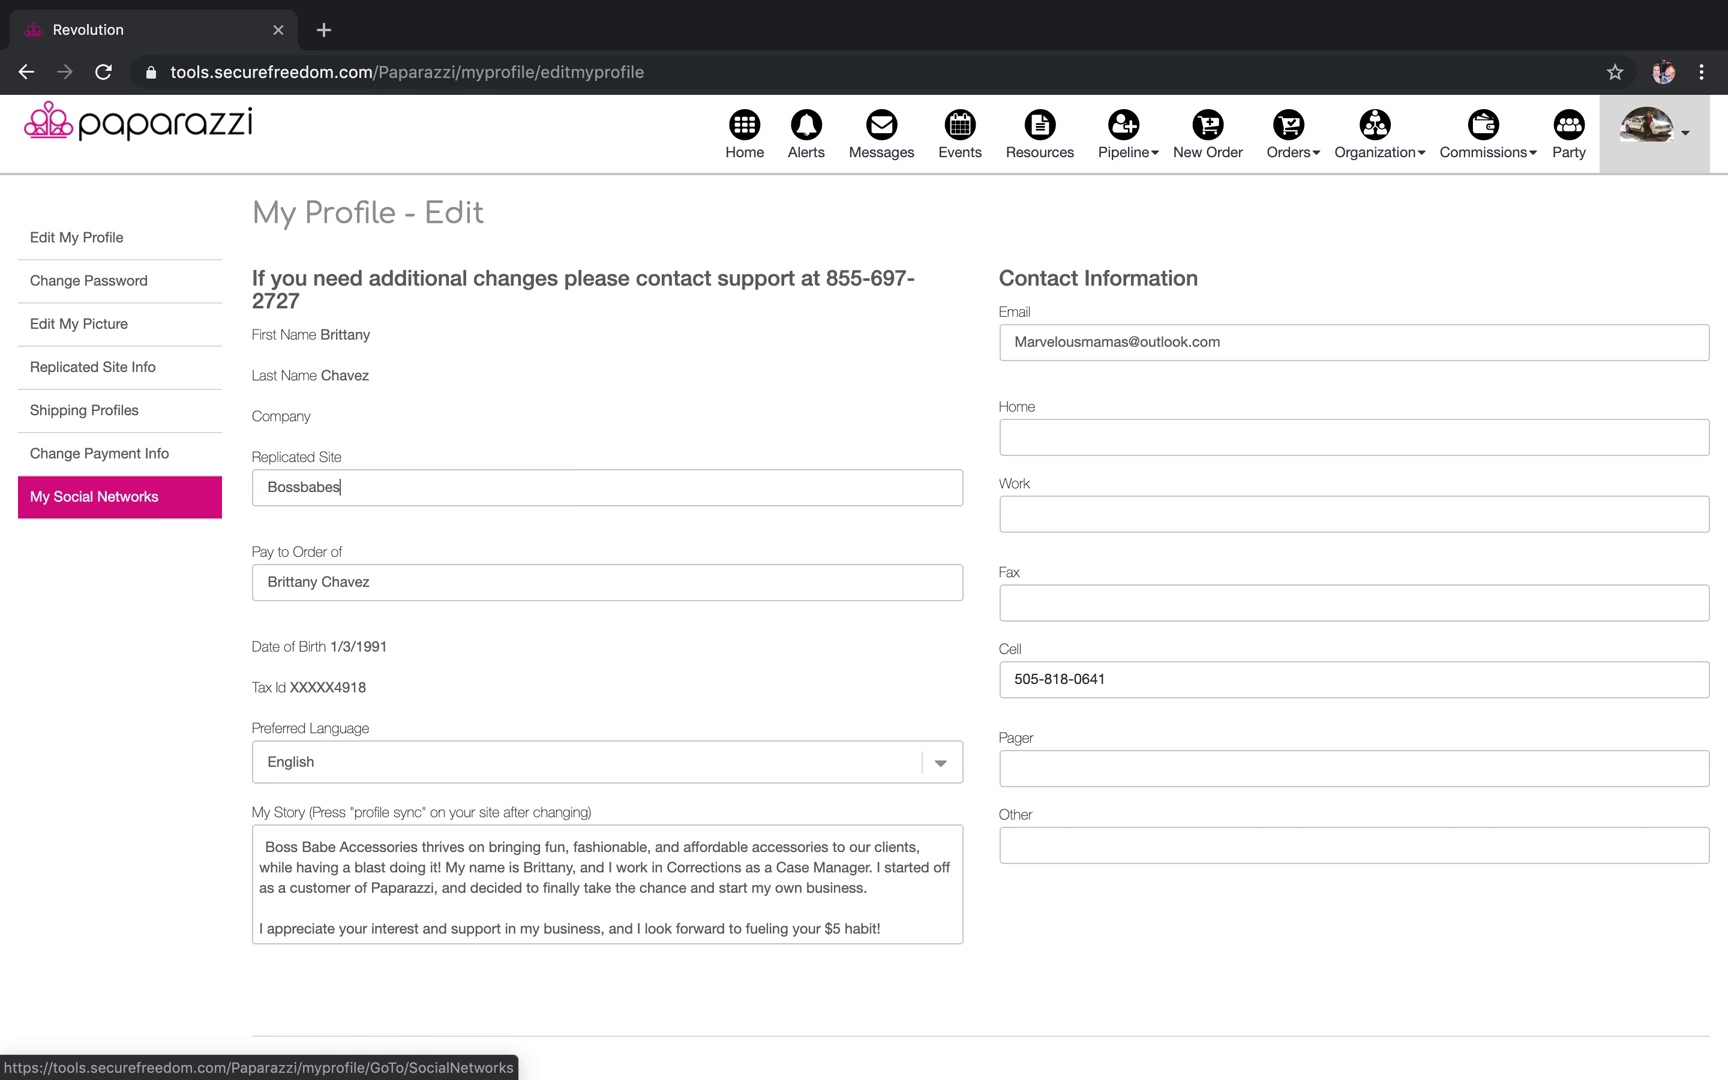
click(333, 30)
text(paparazziaccessories.com/)
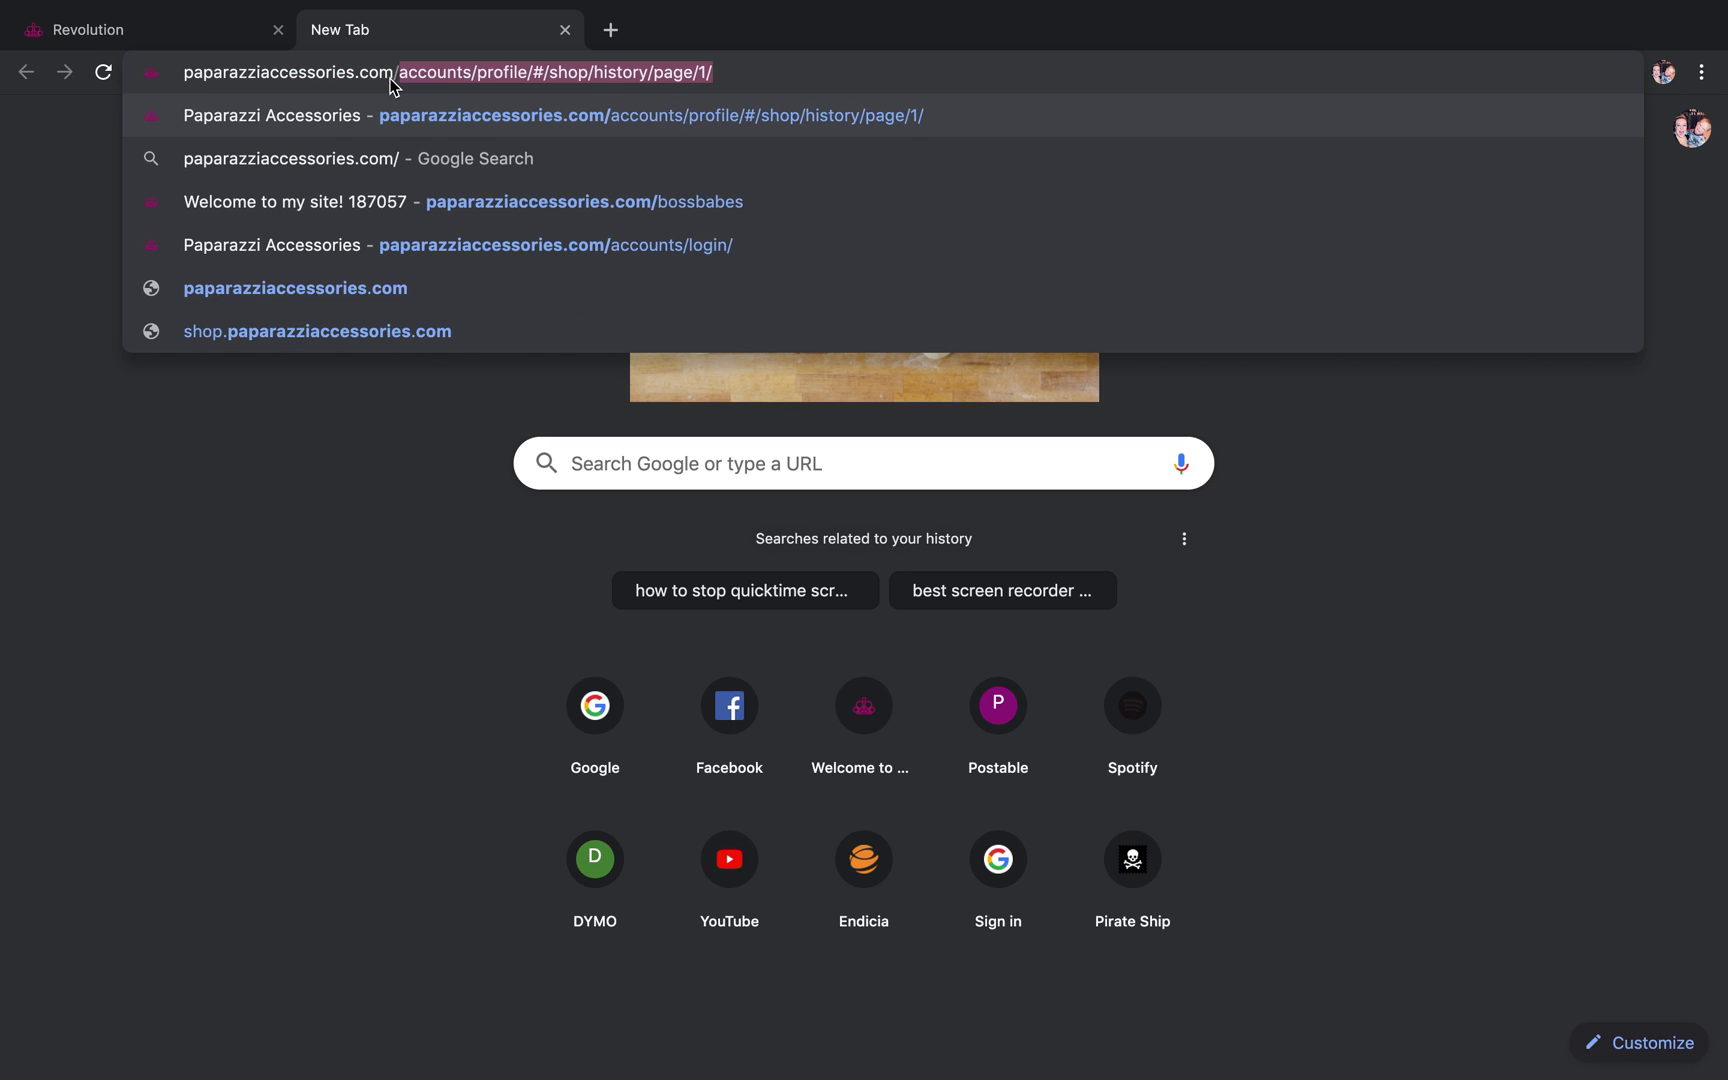
text(bossbaBES)
Load paparazziaccessories.com/bossbabes, then return to the Revolution profile edit form.
key(BackSpace)
key(BackSpace)
key(BackSpace)
text(b)
key(Return)
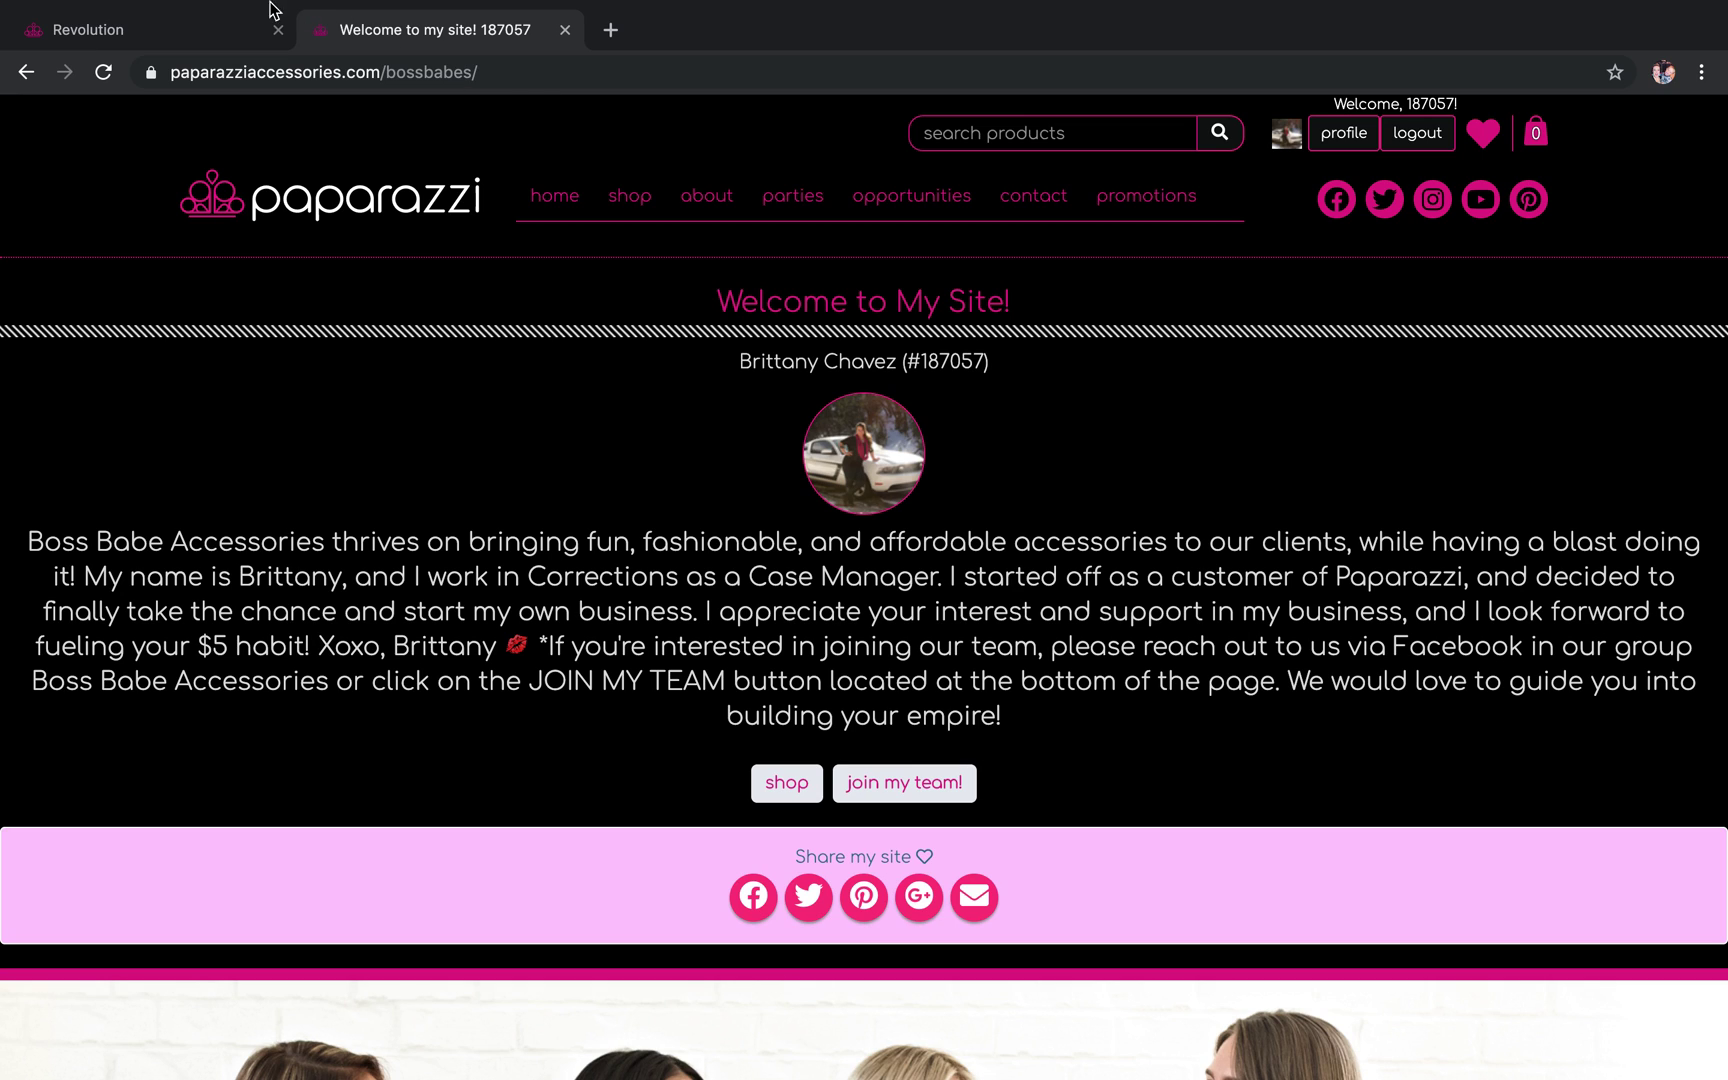
click(198, 30)
scroll(964, 597, down, 8)
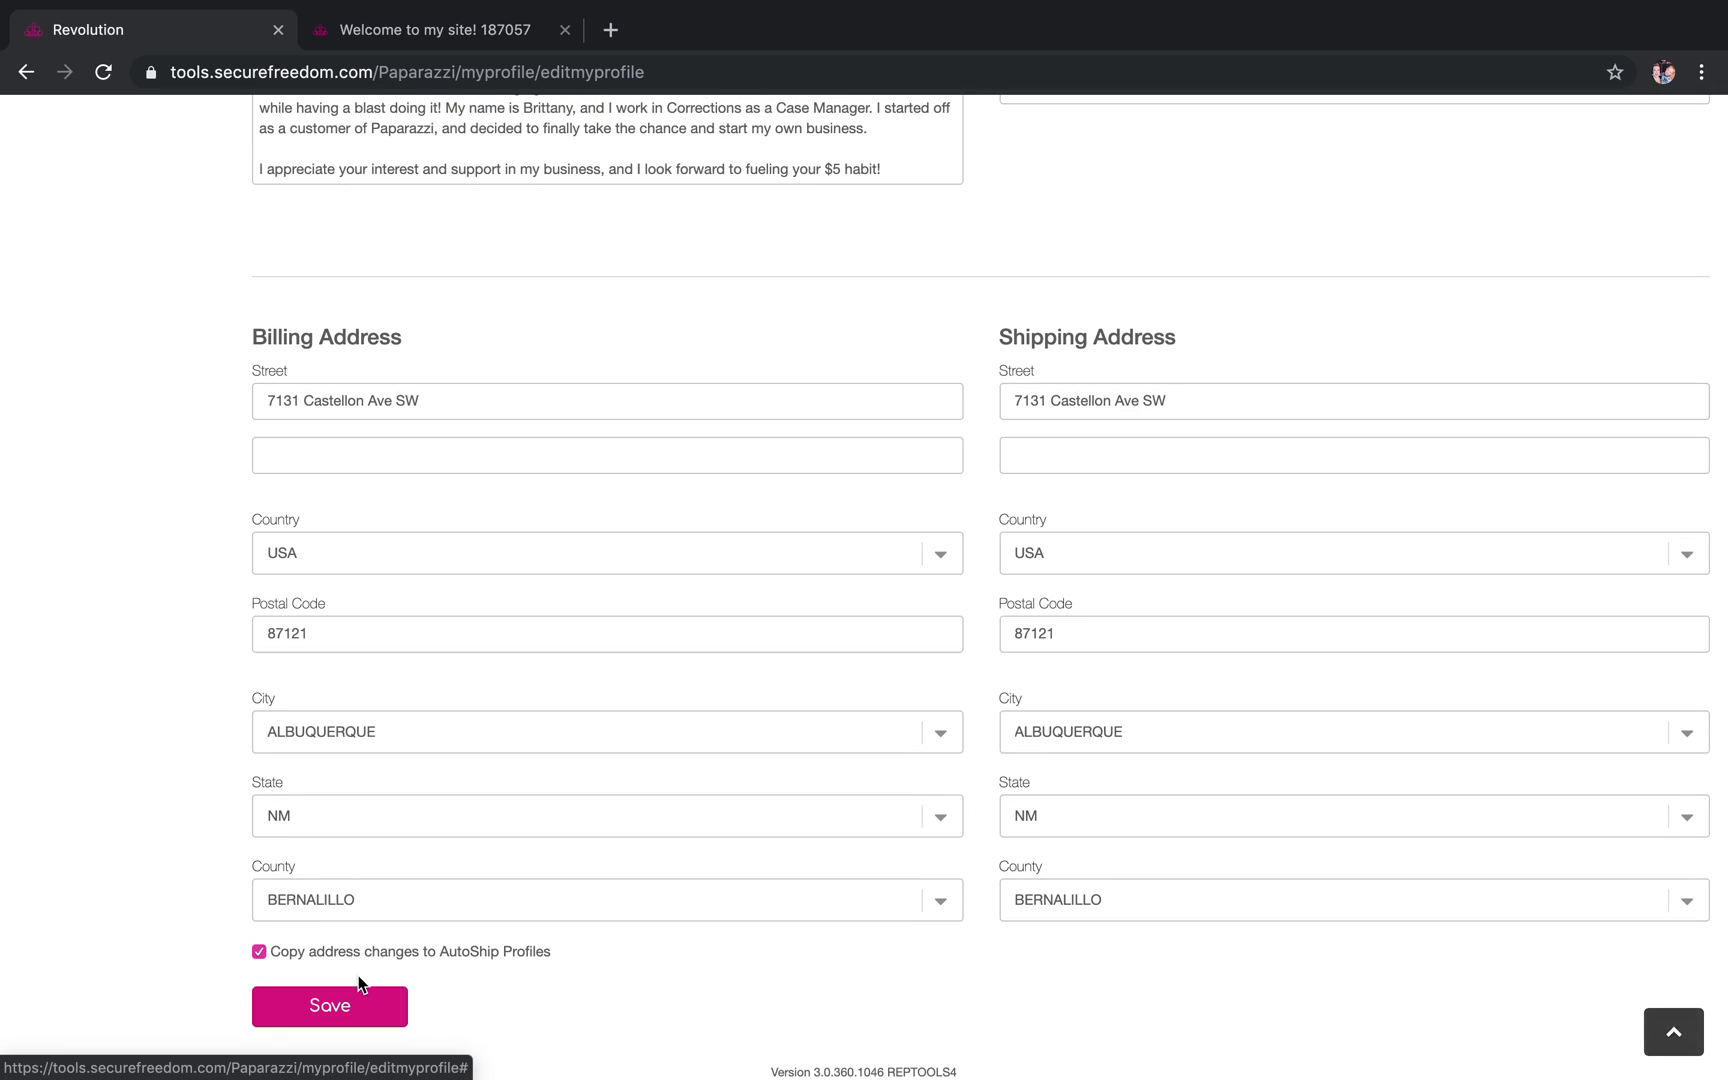
Save the profile with the Bossbabes replicated site and view the bossbabes 'Welcome to My Site!' page.
click(360, 998)
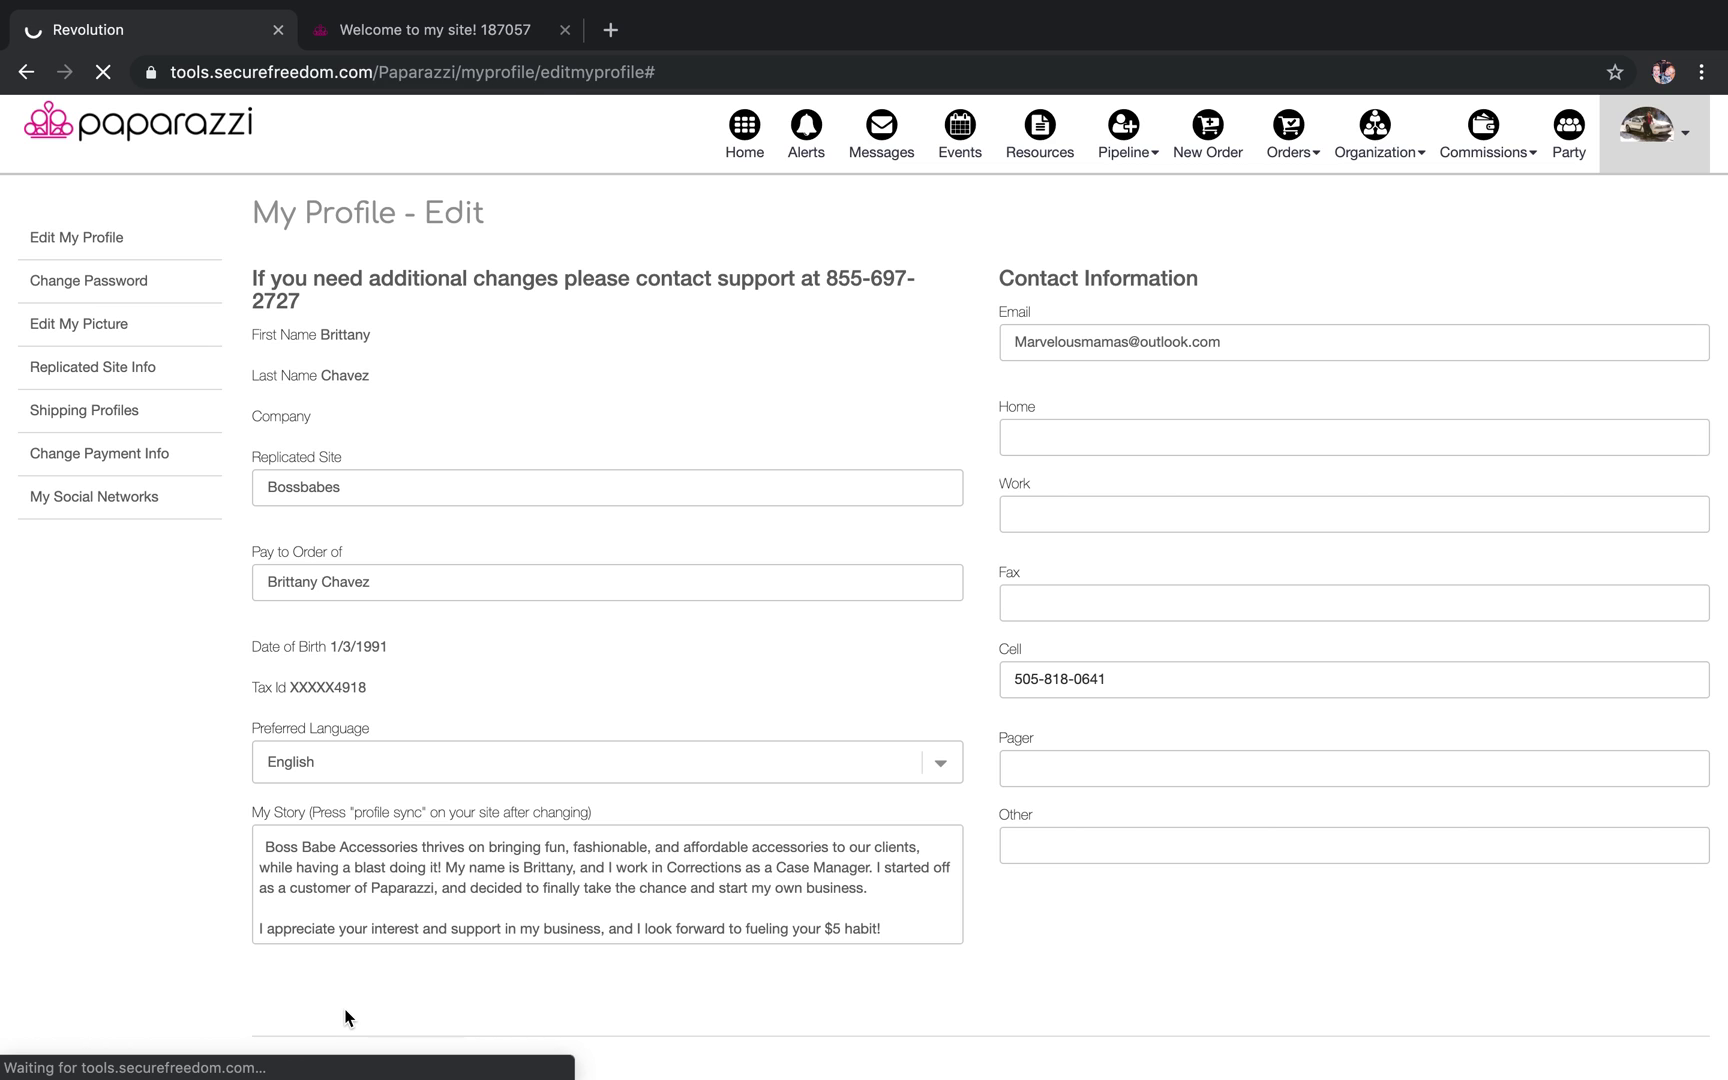
scroll(377, 768, up, 2)
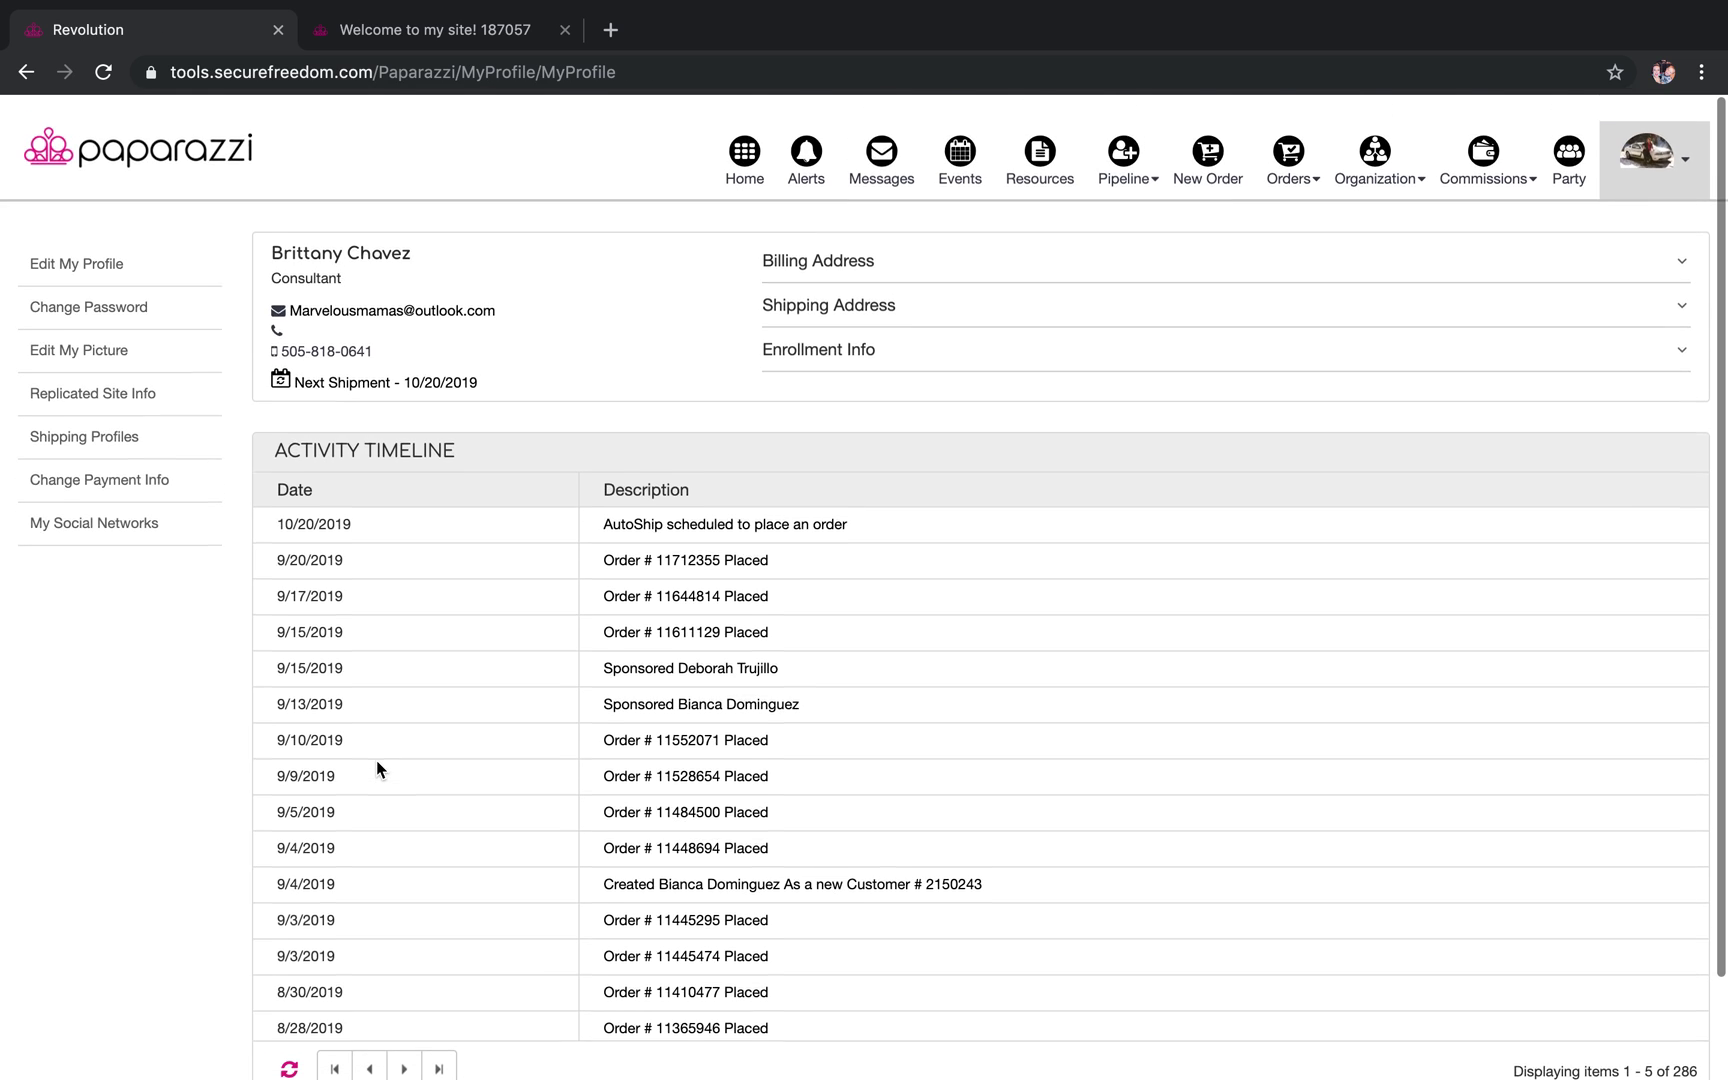
click(435, 35)
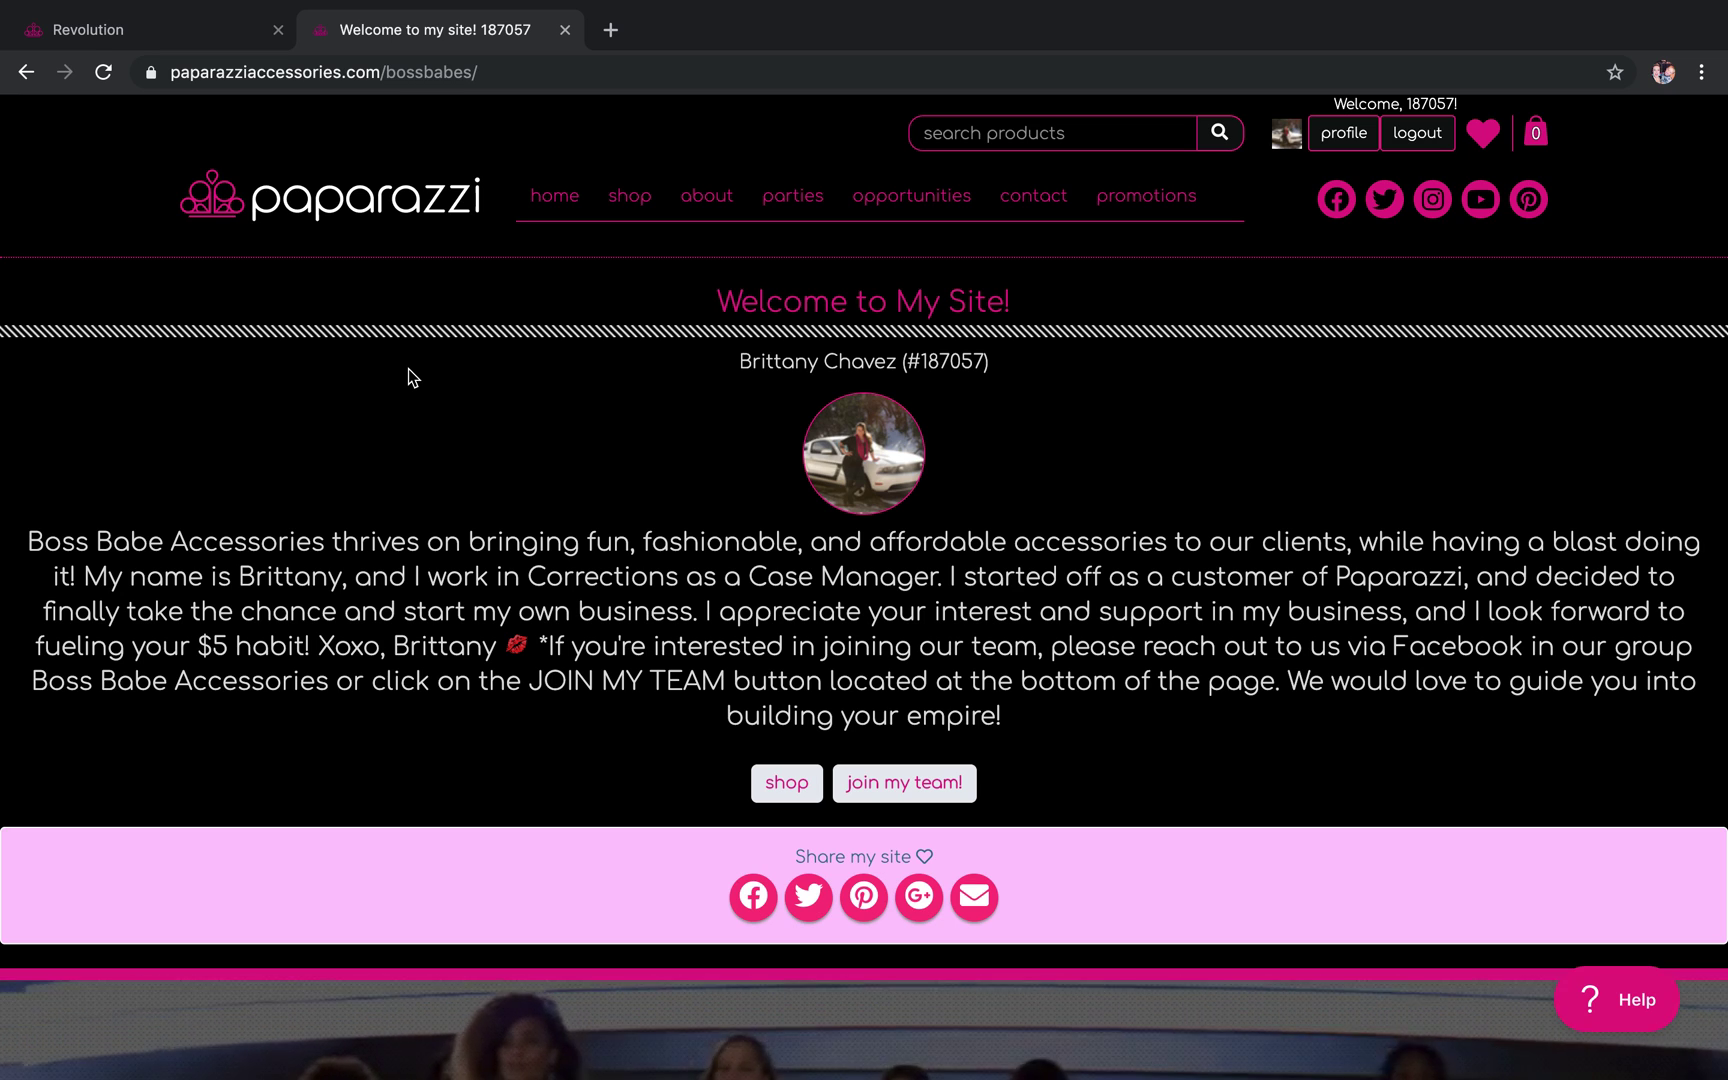
click(611, 30)
Load paparazziaccessories.com/187057 in a third tab and compare it with the bossbabes site.
text(papa)
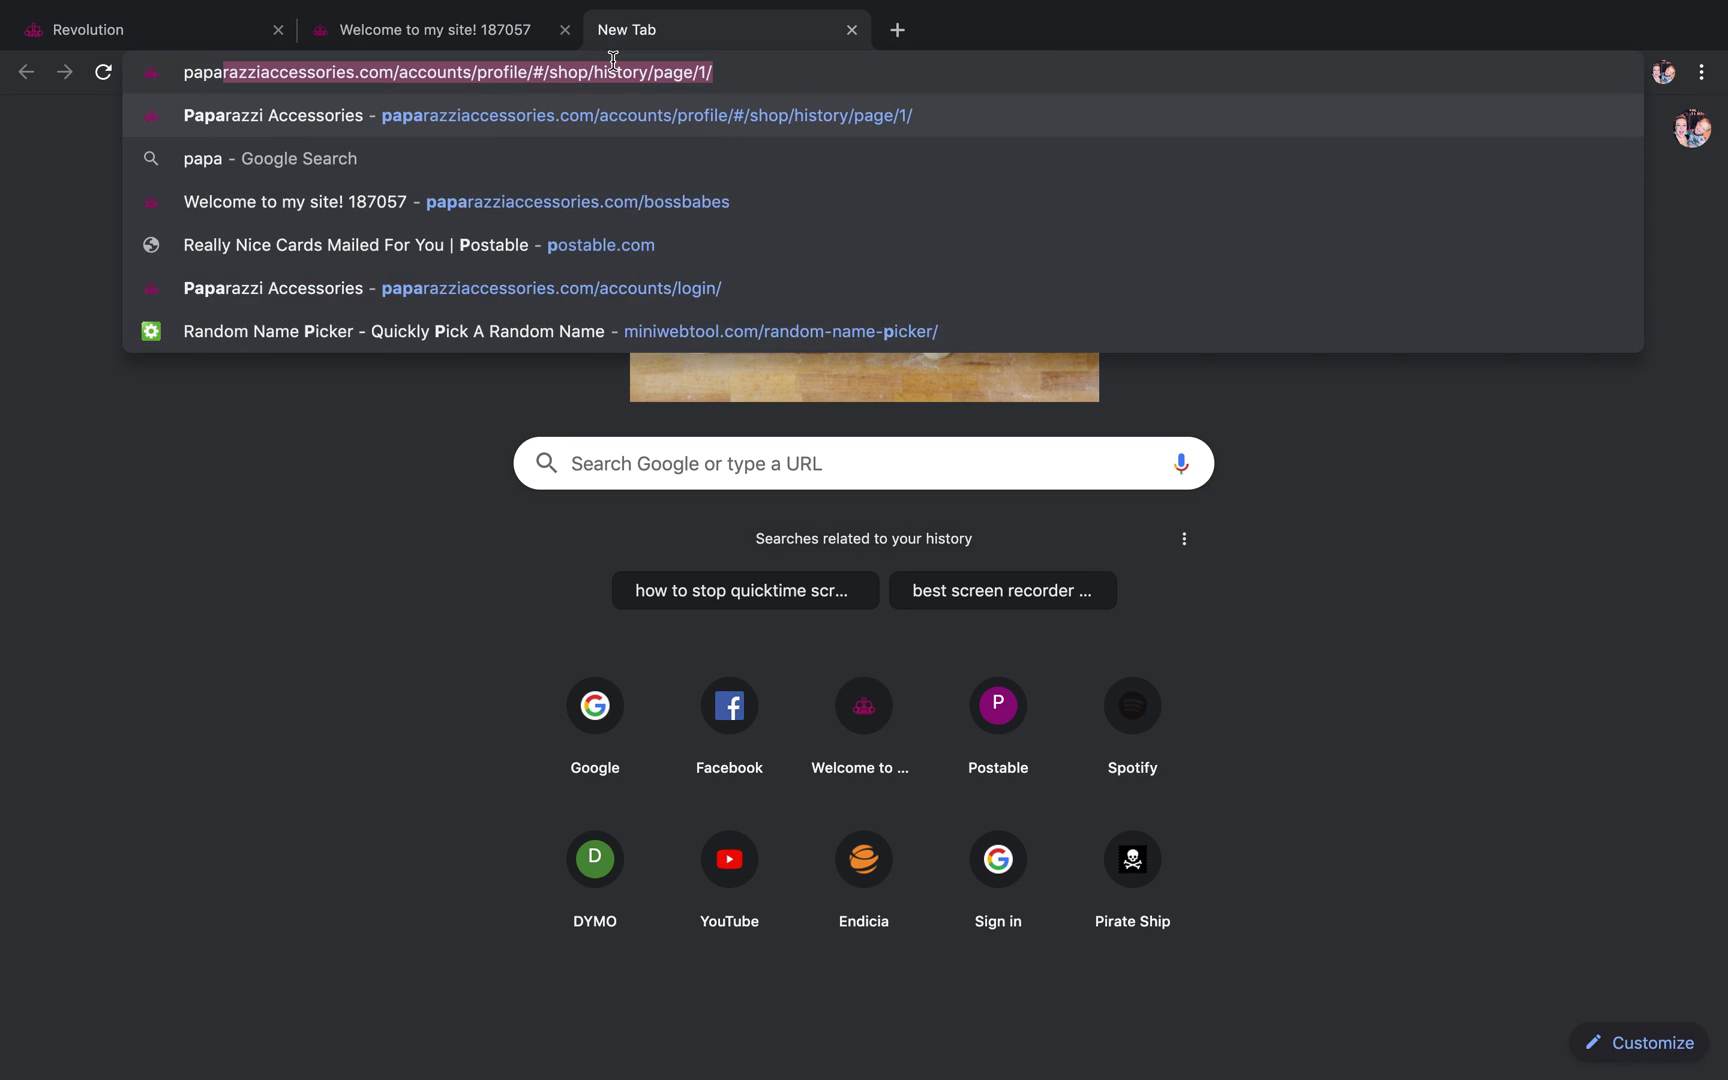
text(ra)
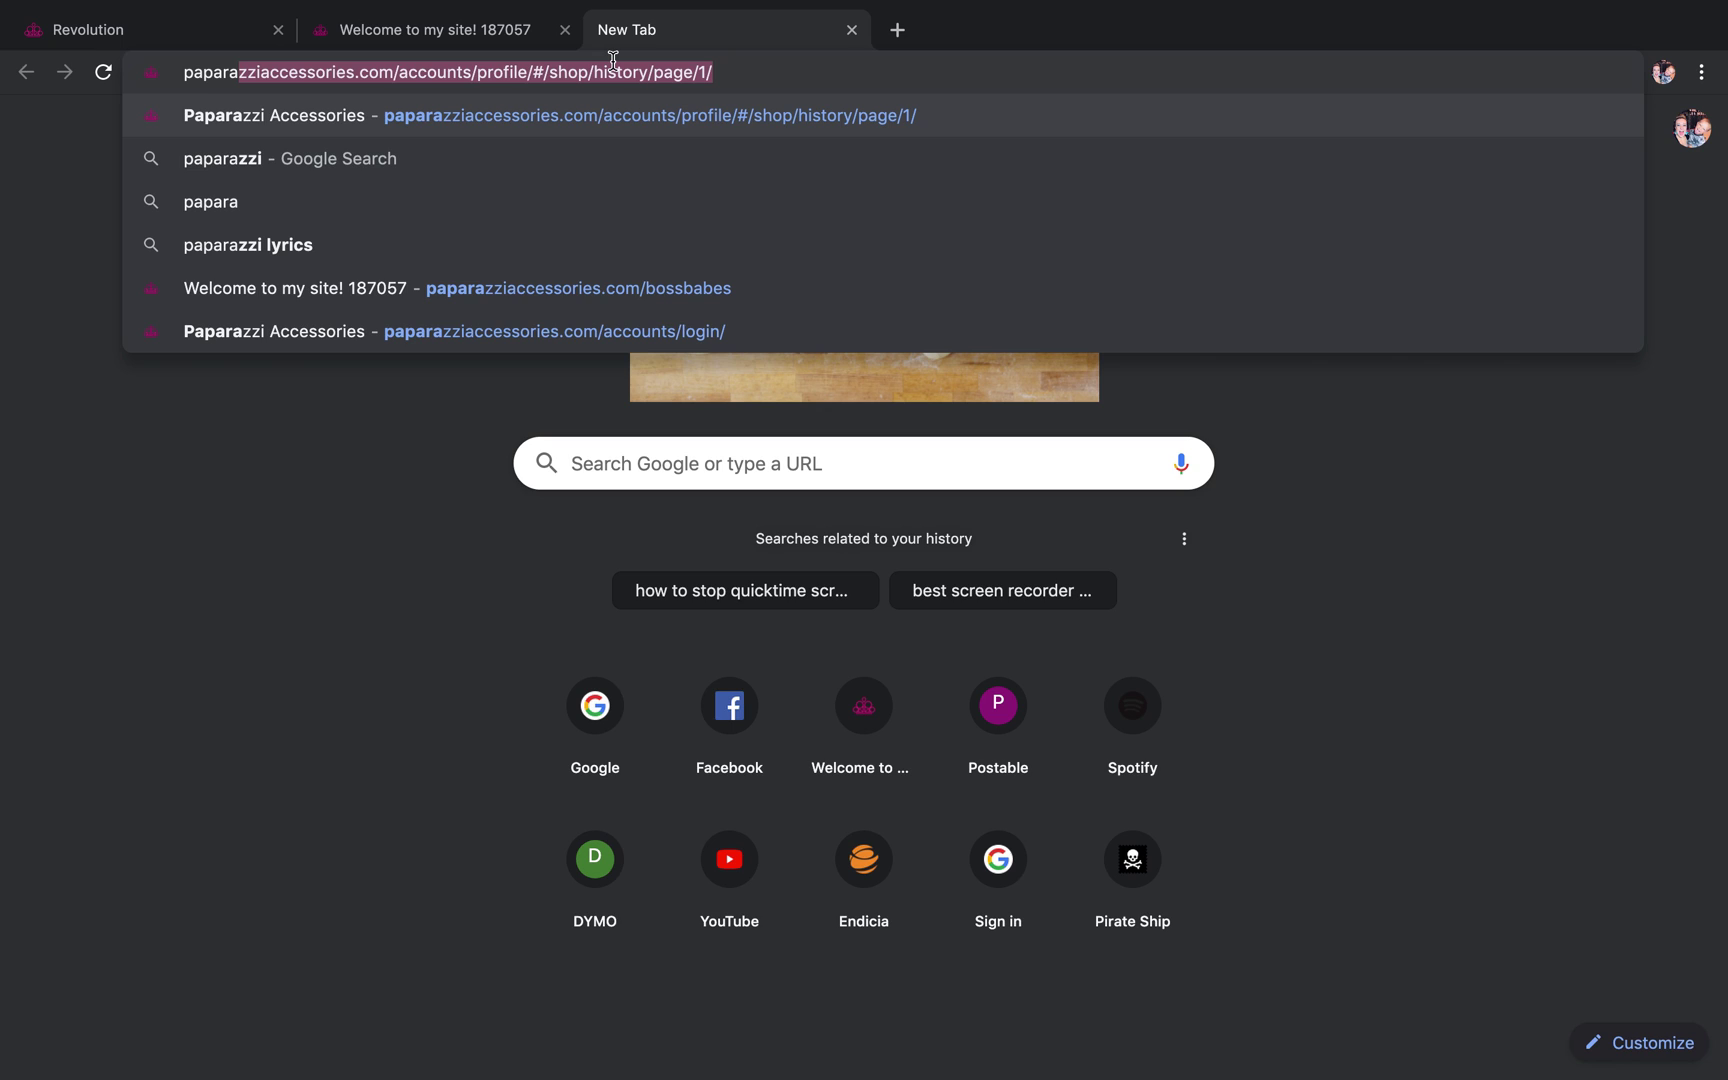
text(zziacc)
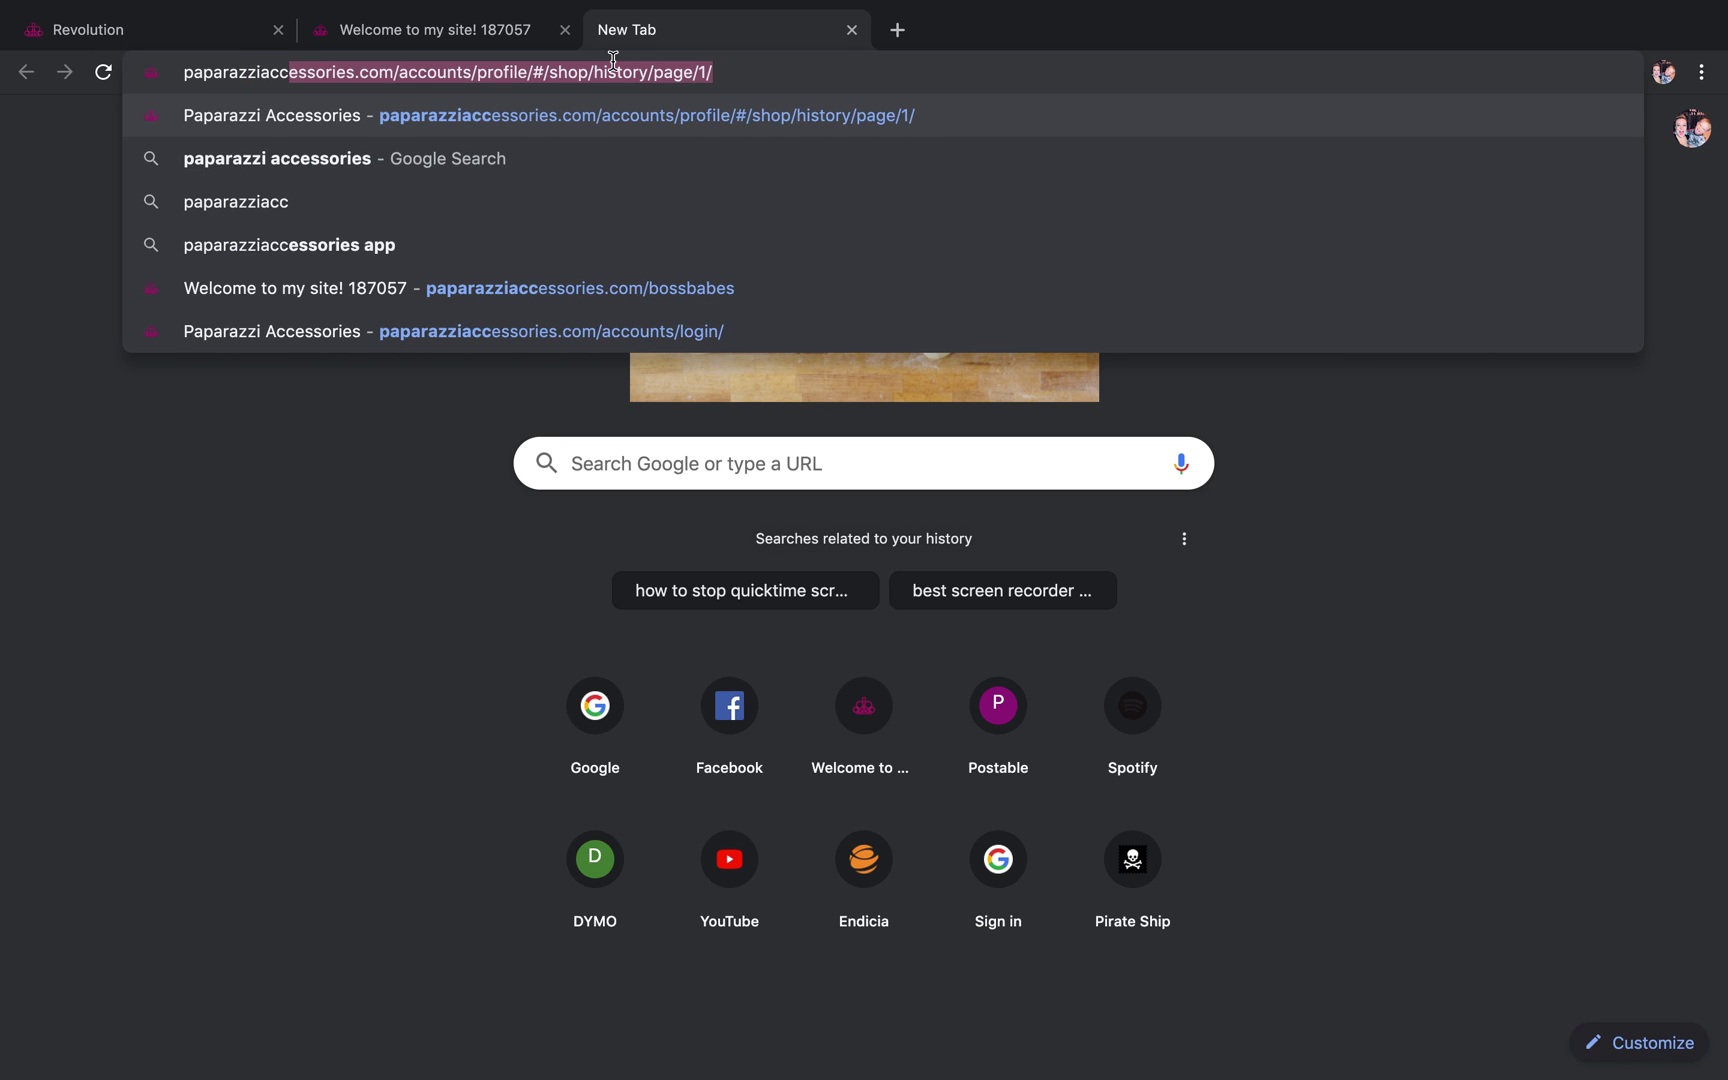
text(essories.c)
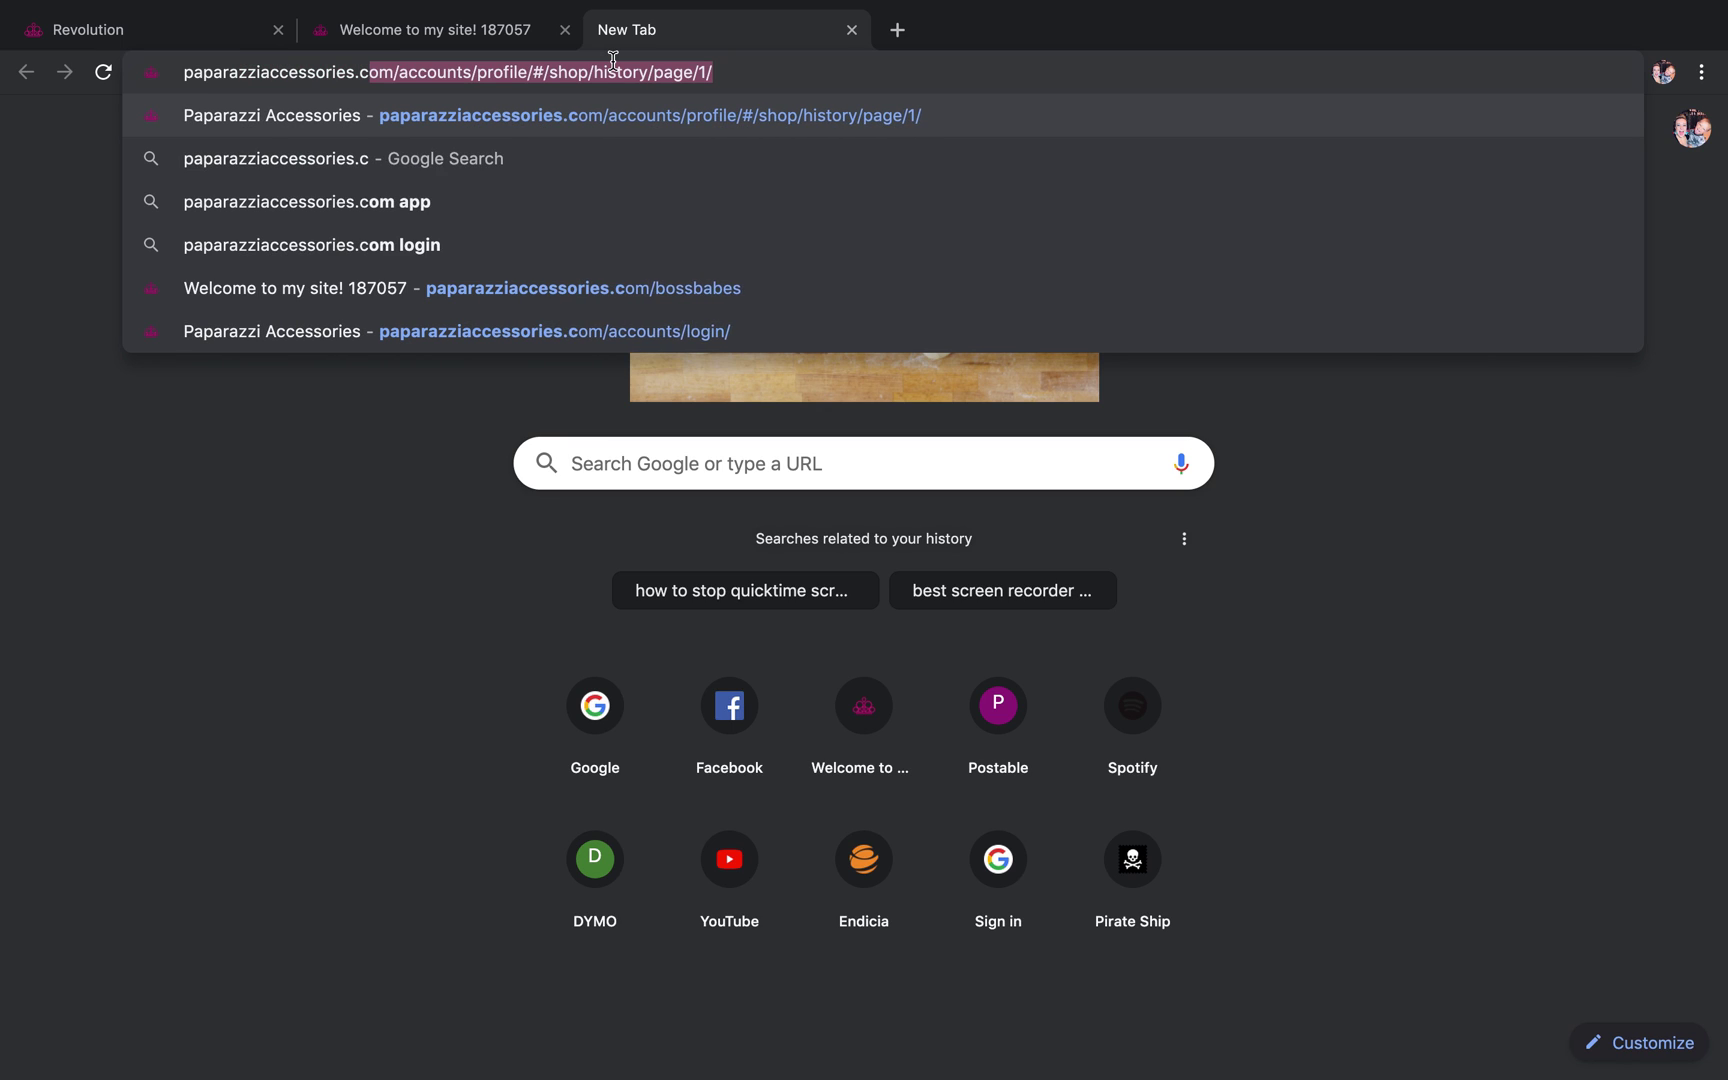
text(om/187057)
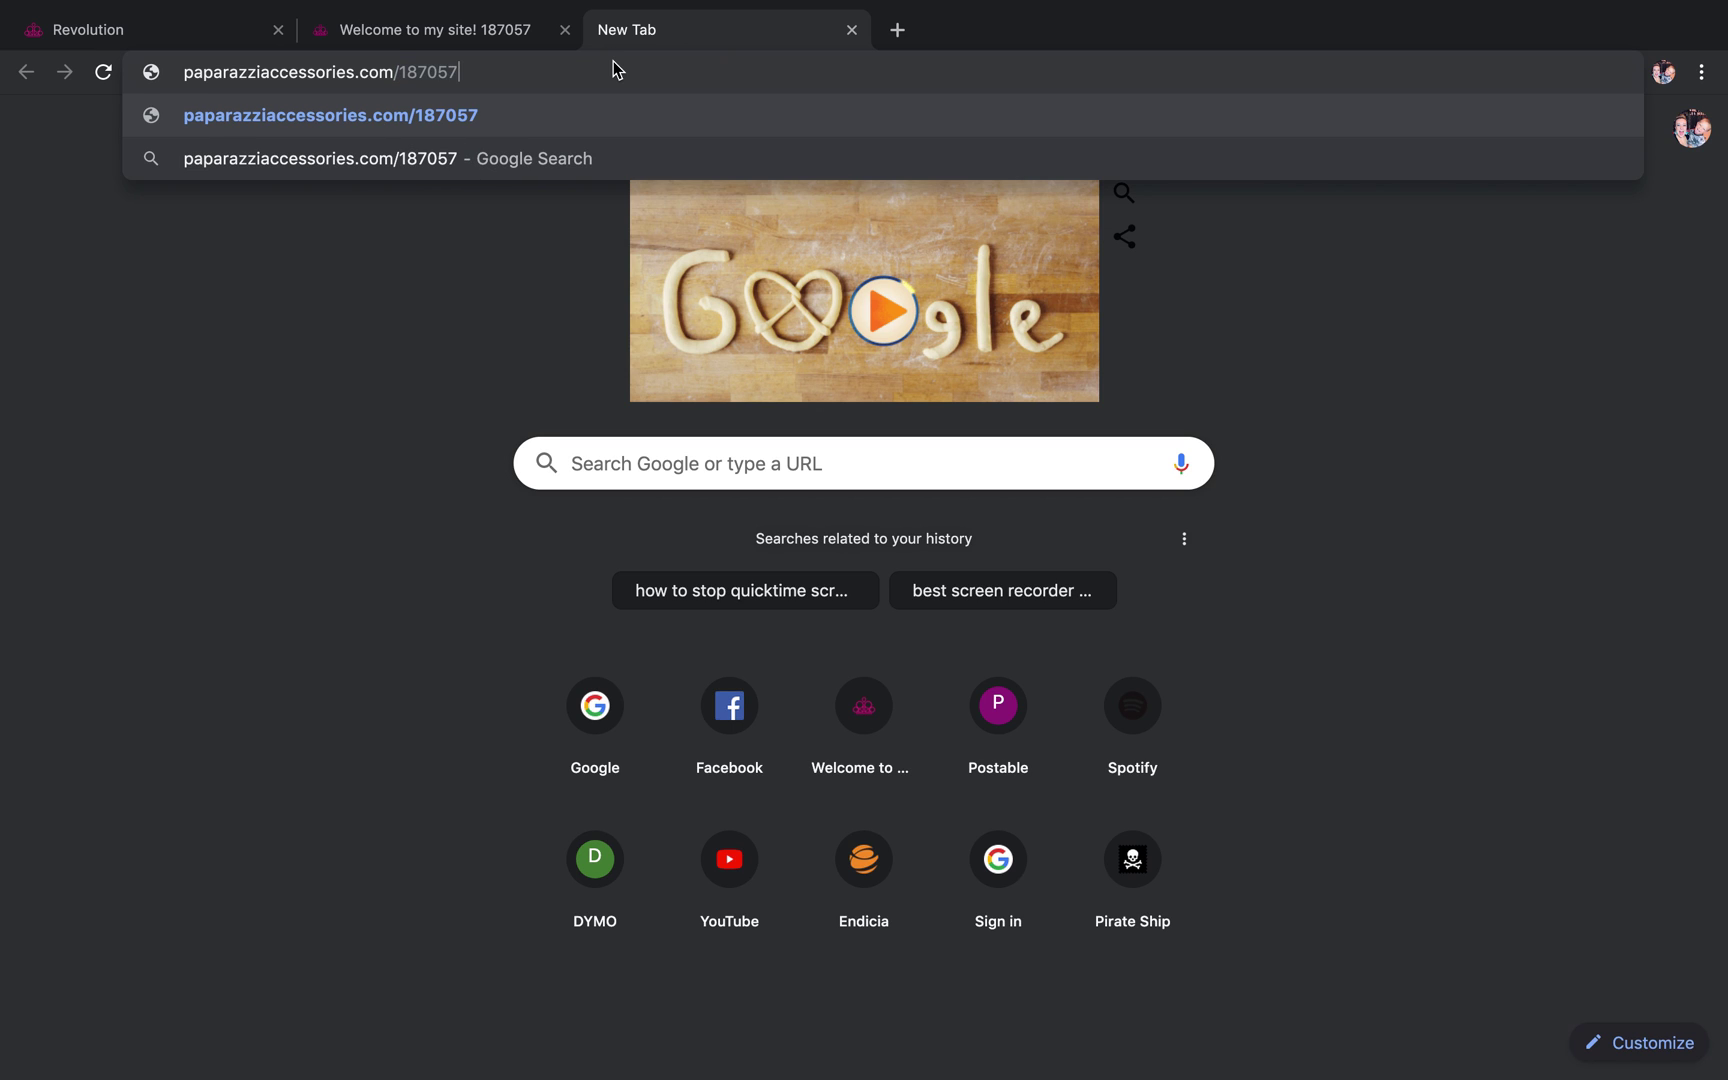
key(Return)
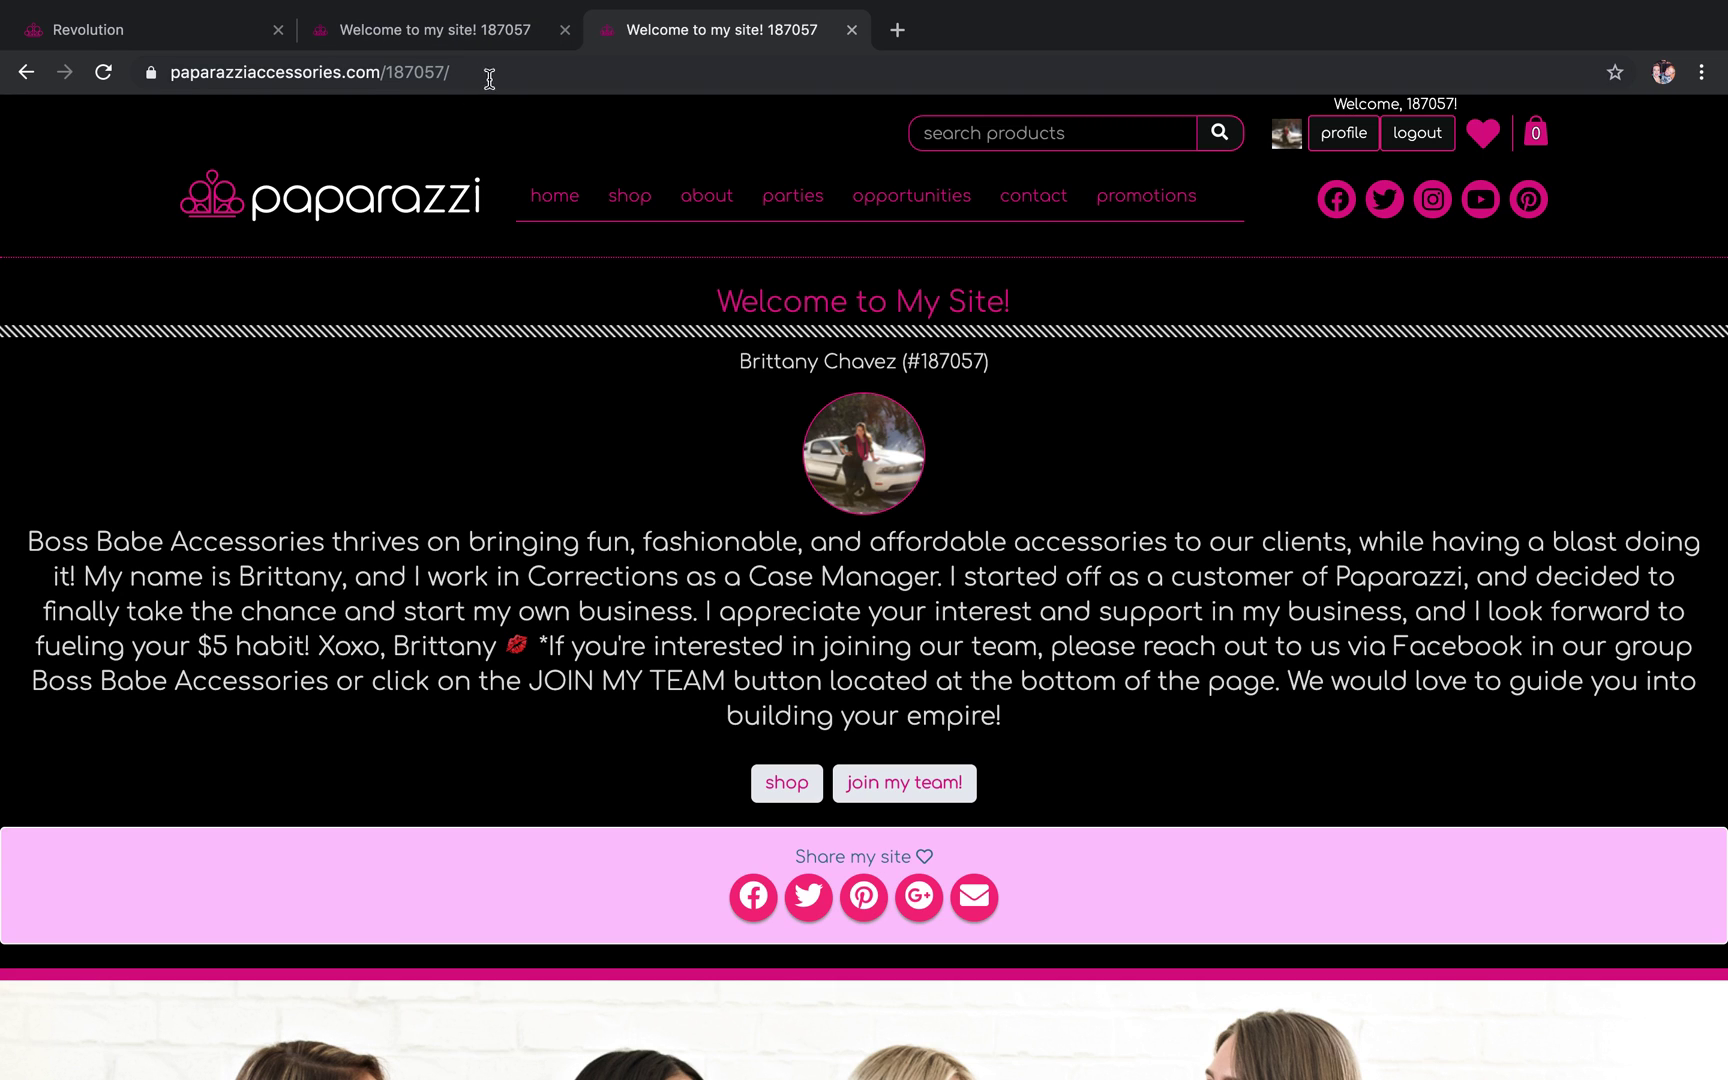
click(441, 32)
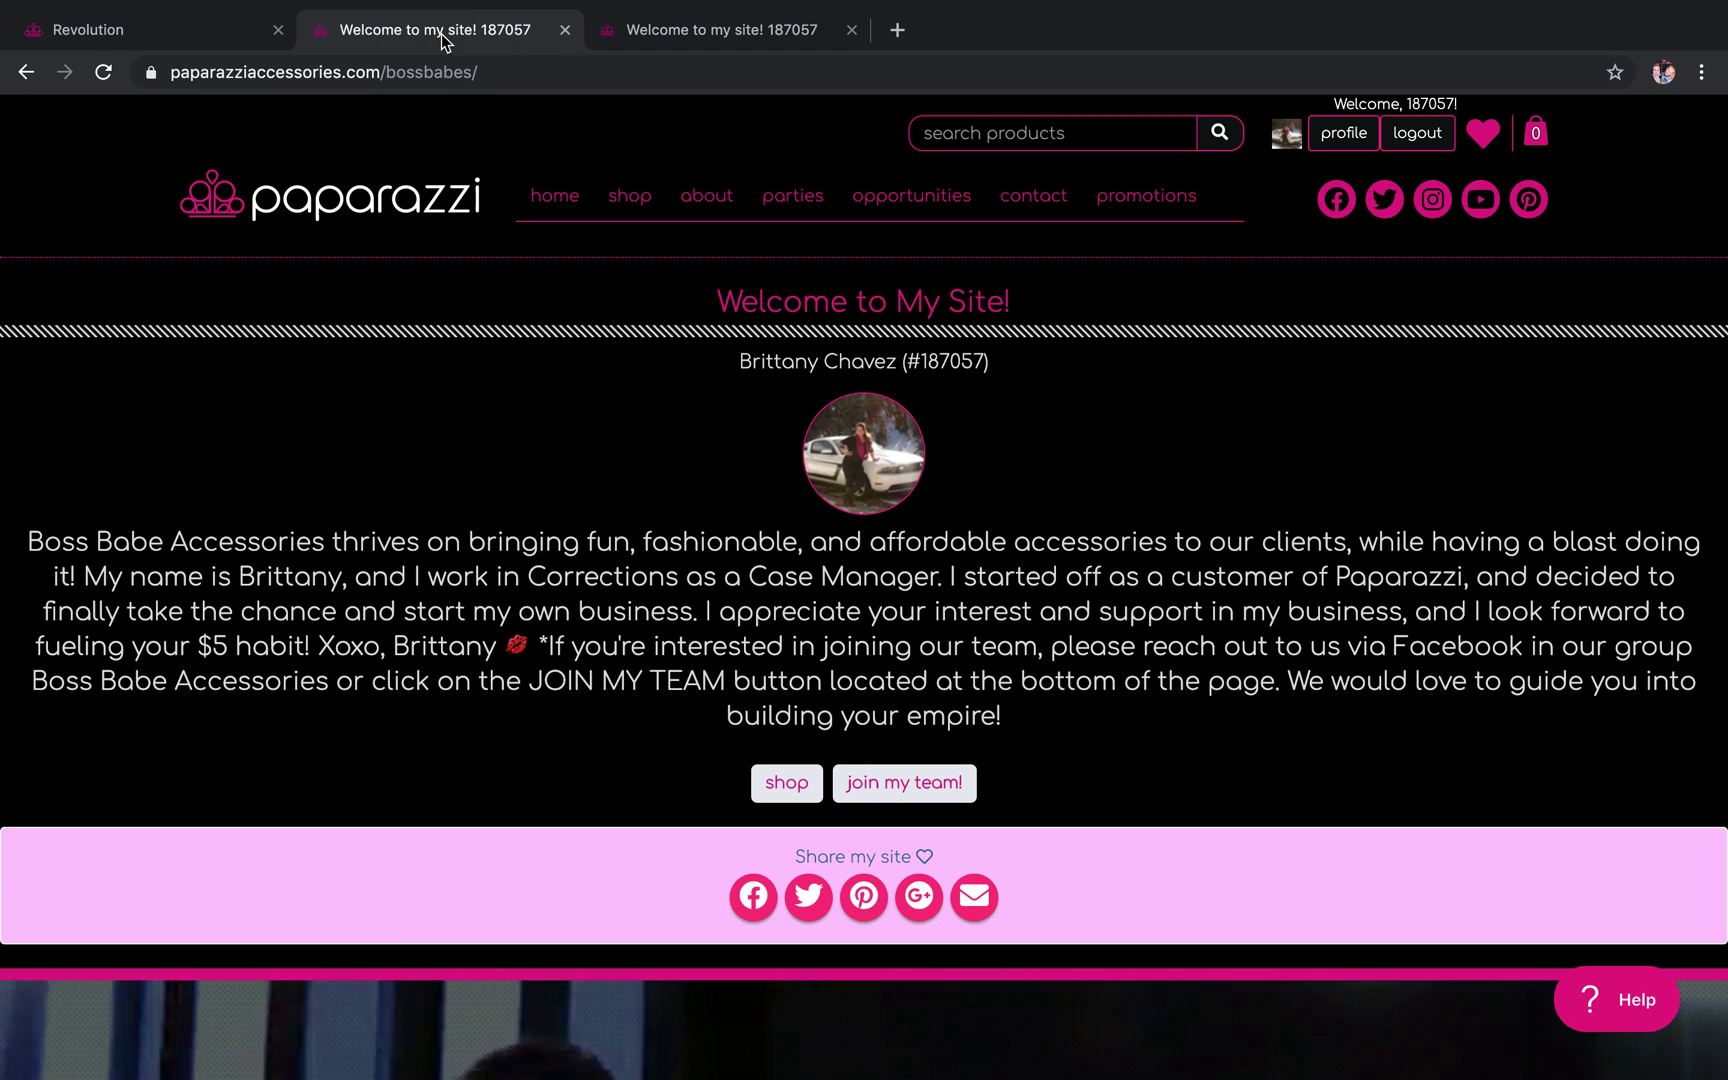
click(752, 25)
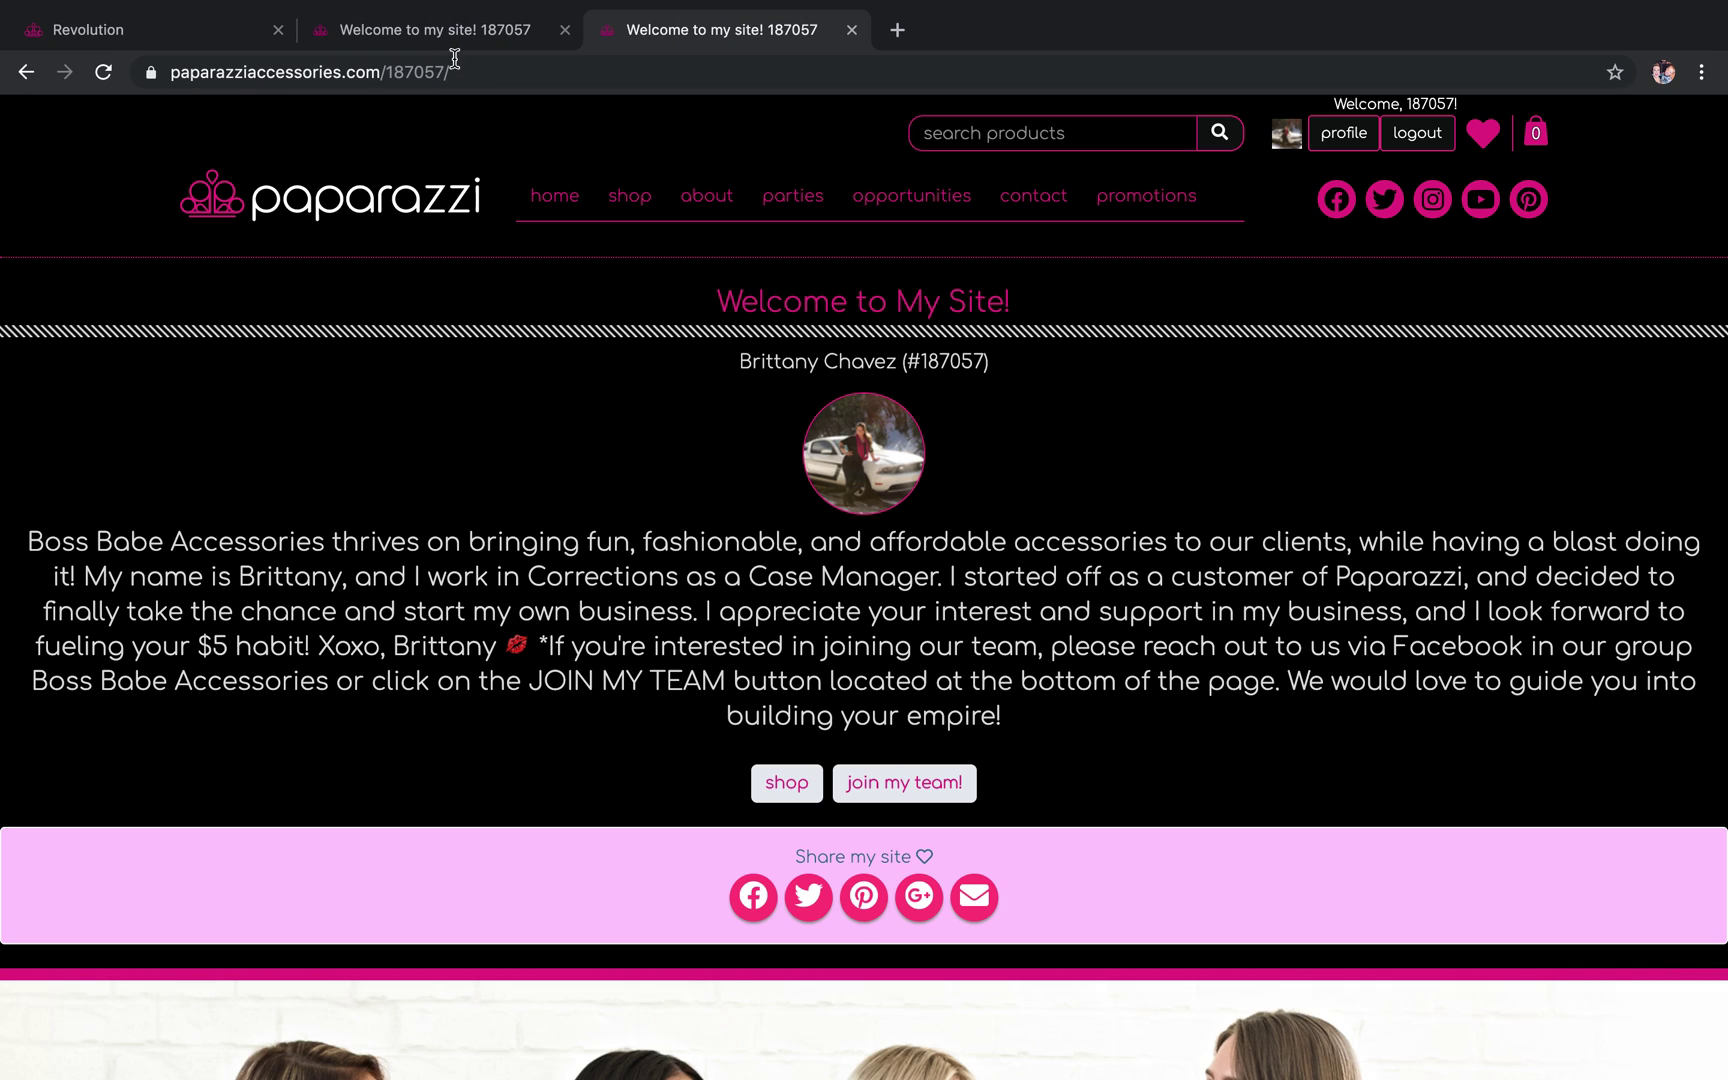
click(477, 31)
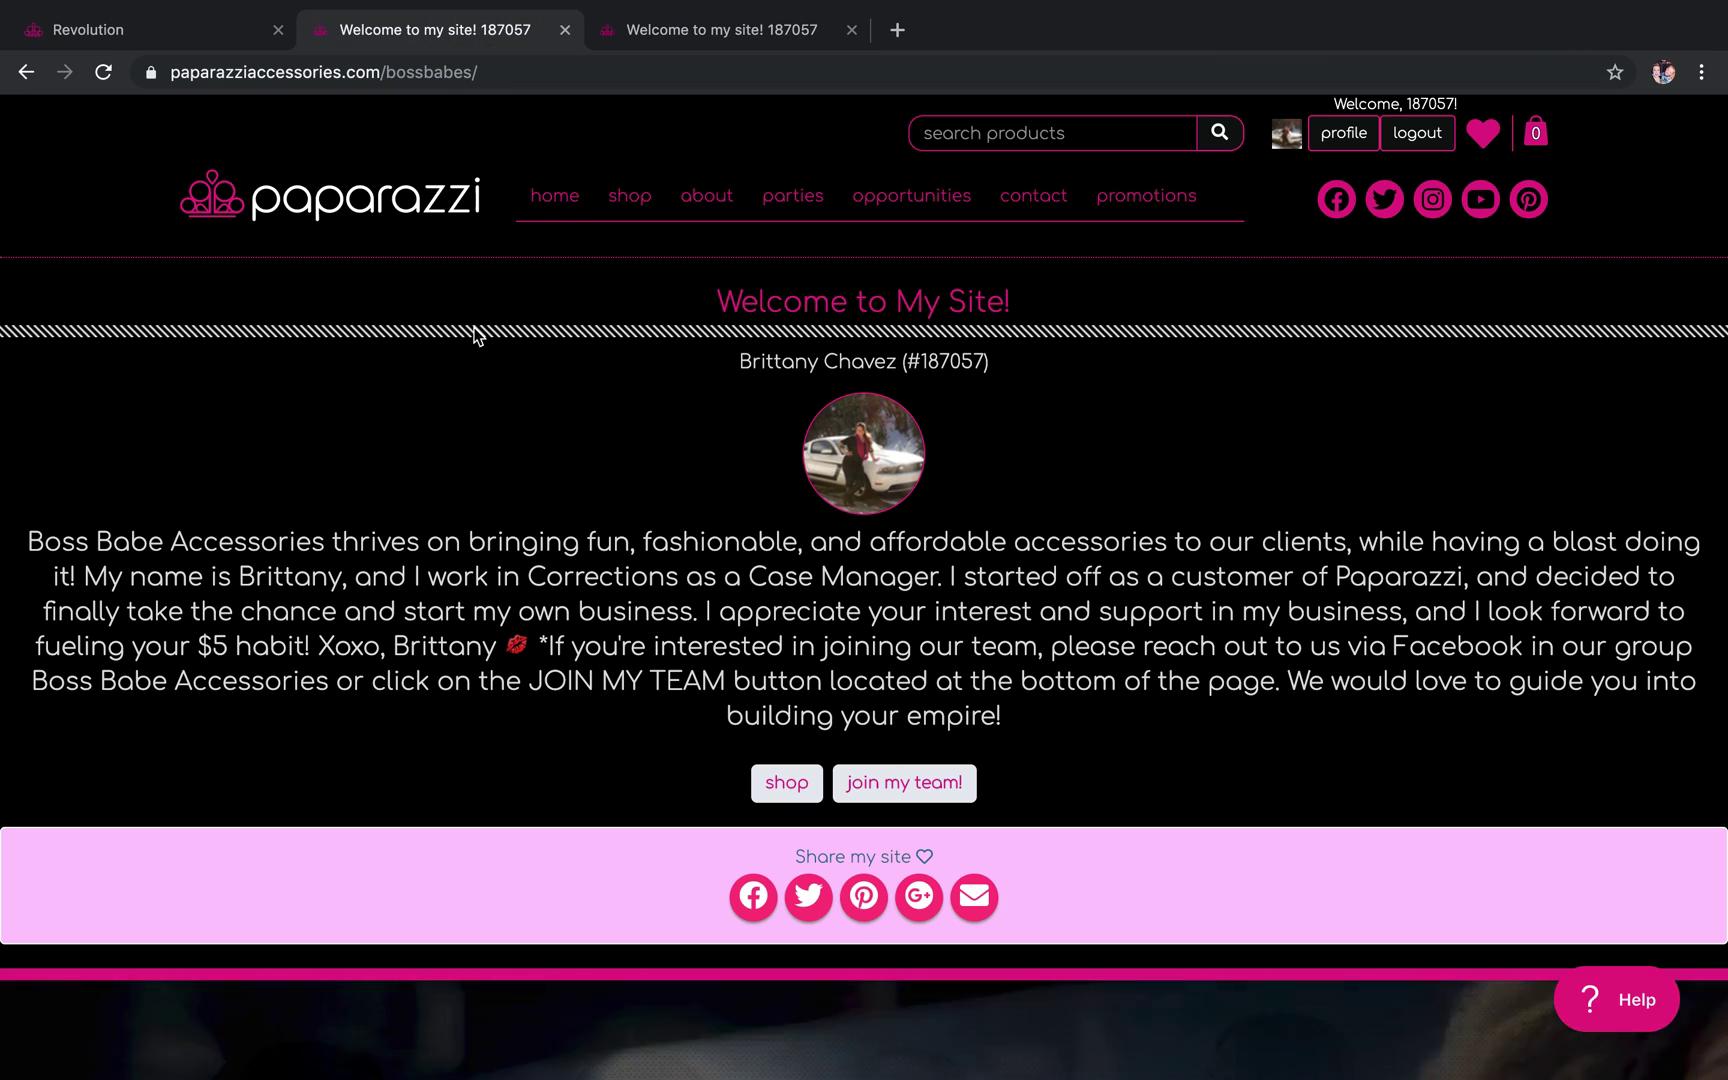